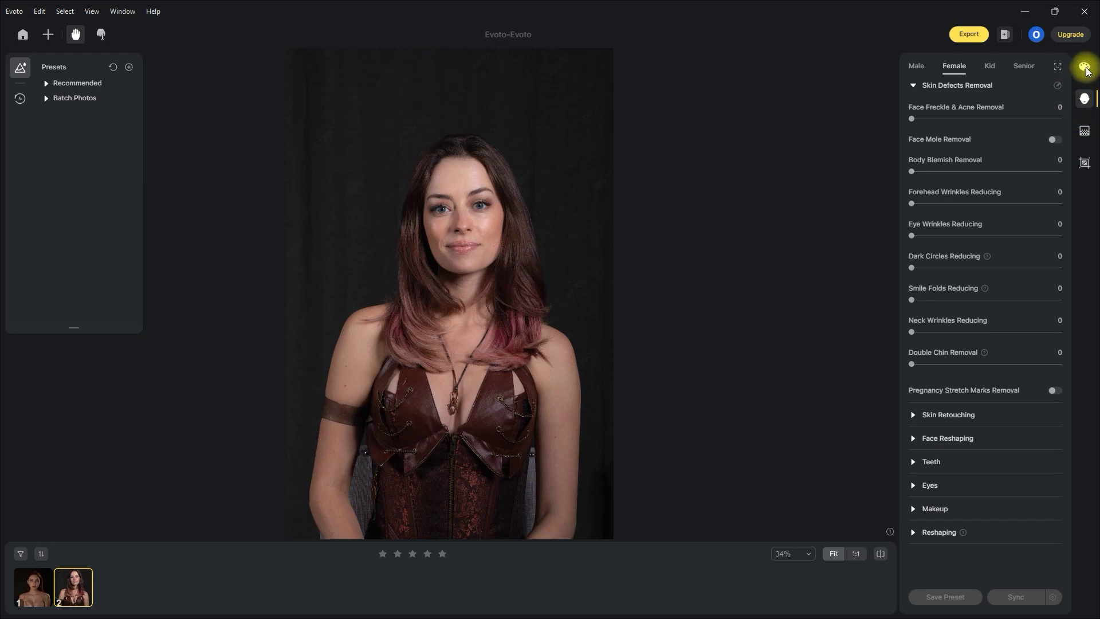
# Open Color Adjustments and preview the Histogram, Filters and White Balance sections
pyautogui.click(1085, 69)
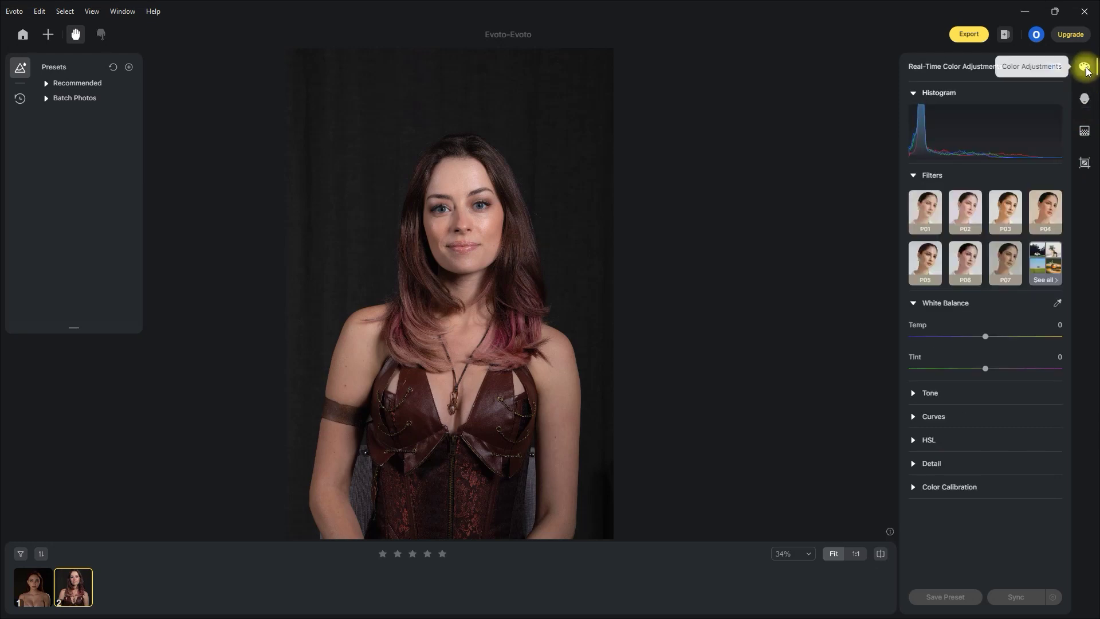
pyautogui.click(911, 92)
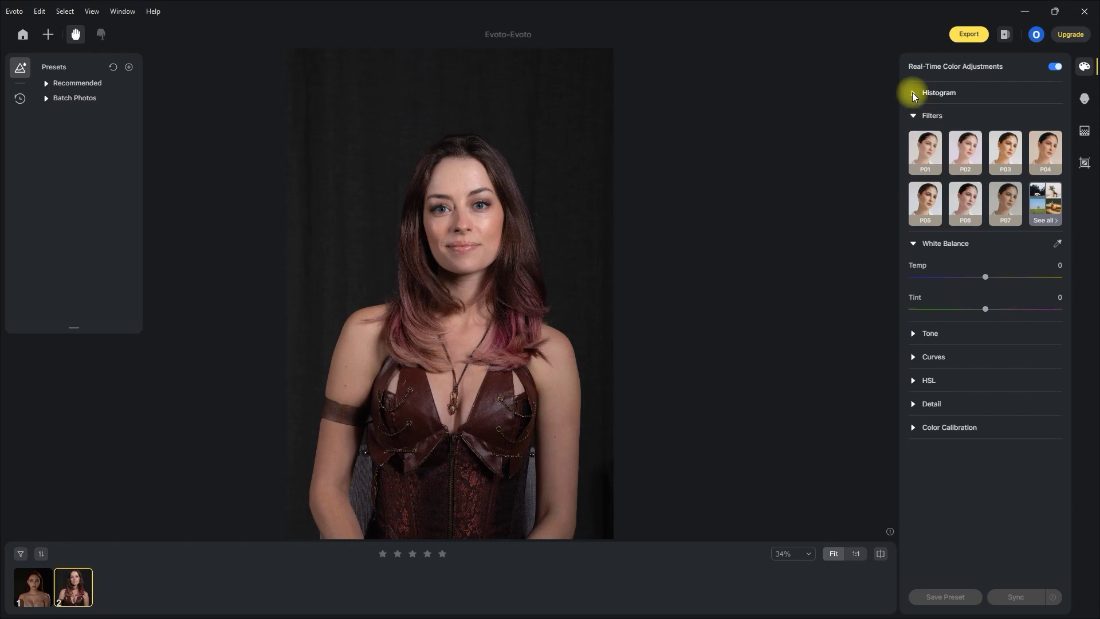
pyautogui.click(911, 93)
pyautogui.click(913, 175)
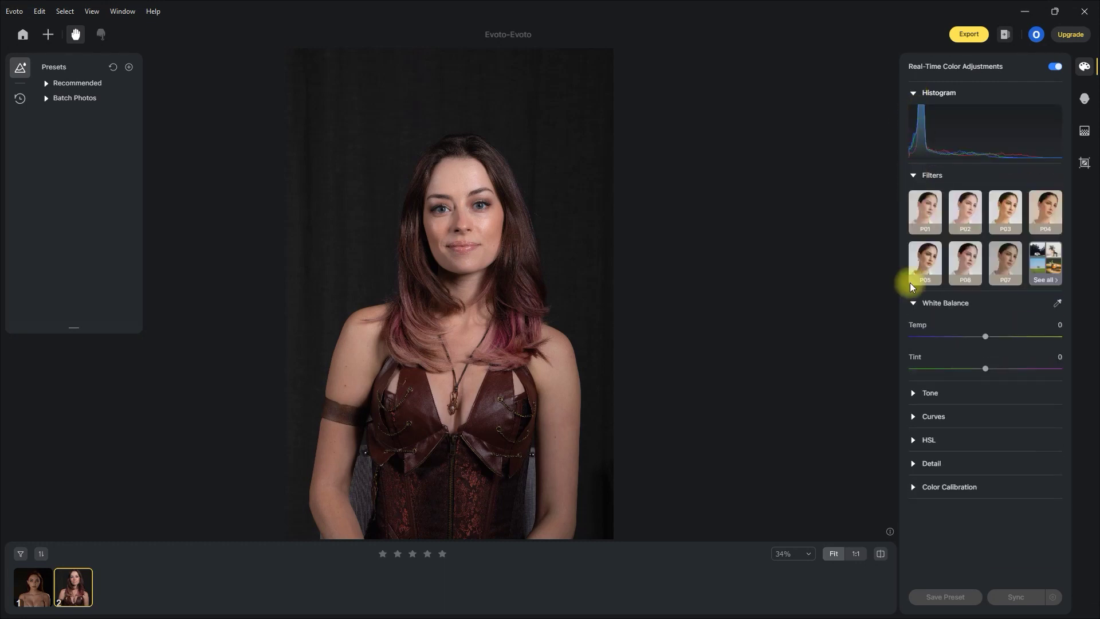
pyautogui.click(912, 302)
pyautogui.click(912, 303)
# Preview the Tone, Curves, HSL, Detail and Color Calibration sections
pyautogui.click(913, 393)
pyautogui.click(912, 393)
pyautogui.click(913, 416)
pyautogui.click(913, 416)
pyautogui.click(913, 441)
pyautogui.click(913, 440)
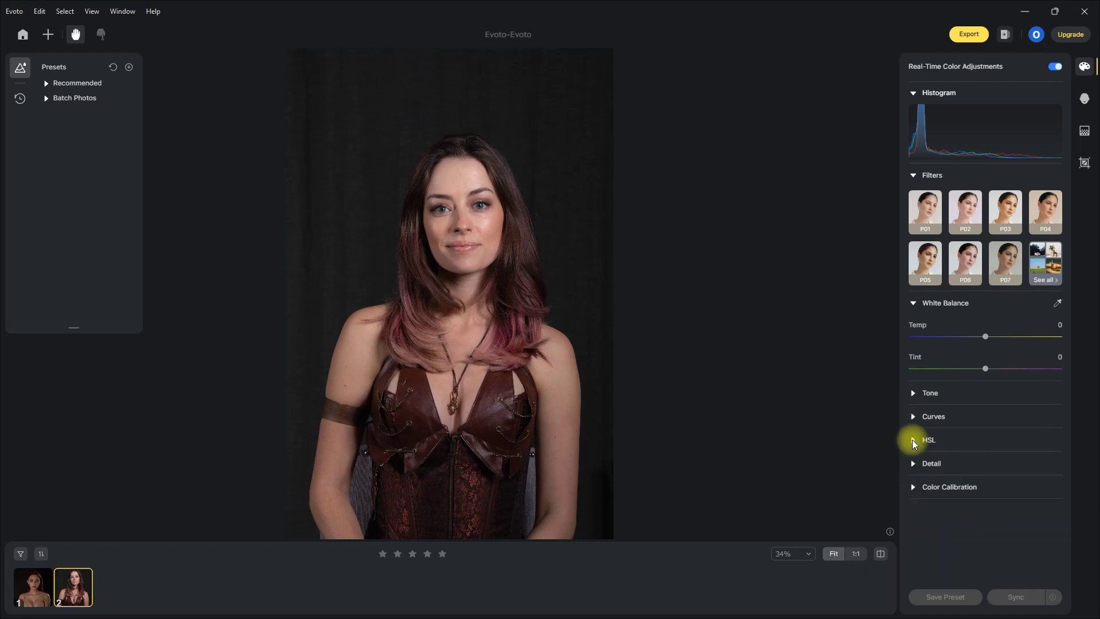
pyautogui.click(913, 463)
pyautogui.click(912, 463)
pyautogui.click(913, 487)
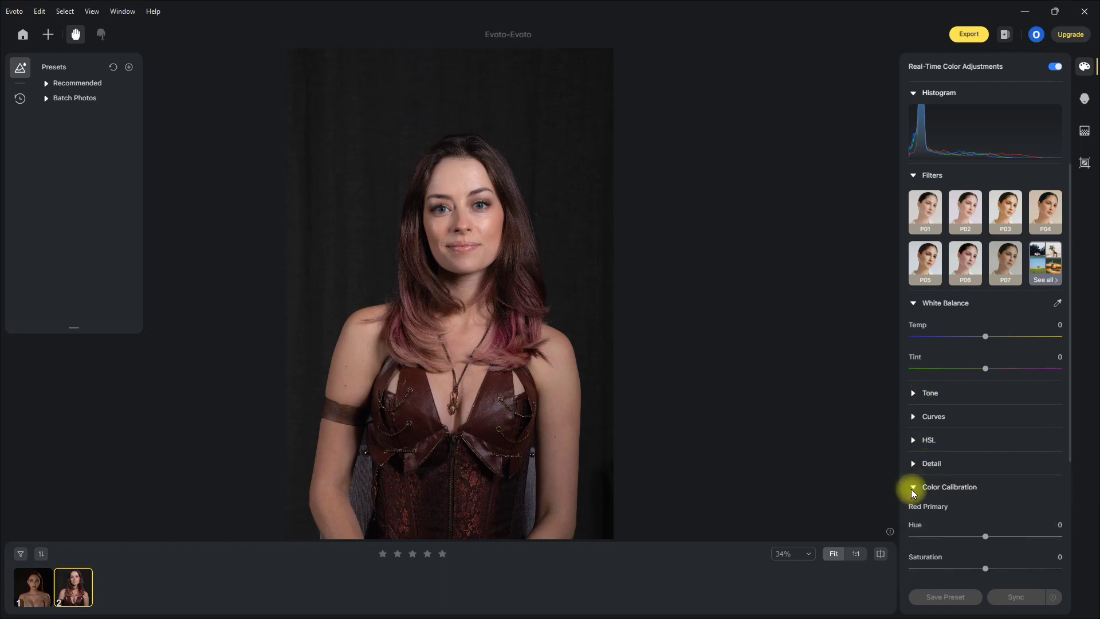
pyautogui.click(912, 487)
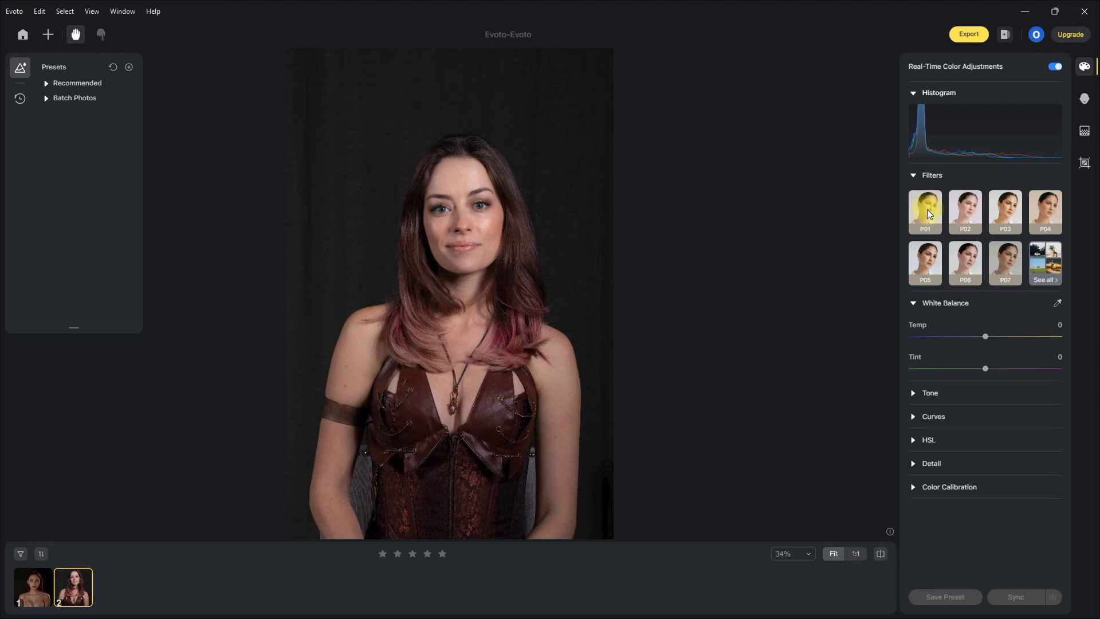
# In the full filter list, try LS01, V09, V10, LS04 and V07, comparing with the original
pyautogui.click(1046, 281)
pyautogui.scroll(-4, 1015, 397)
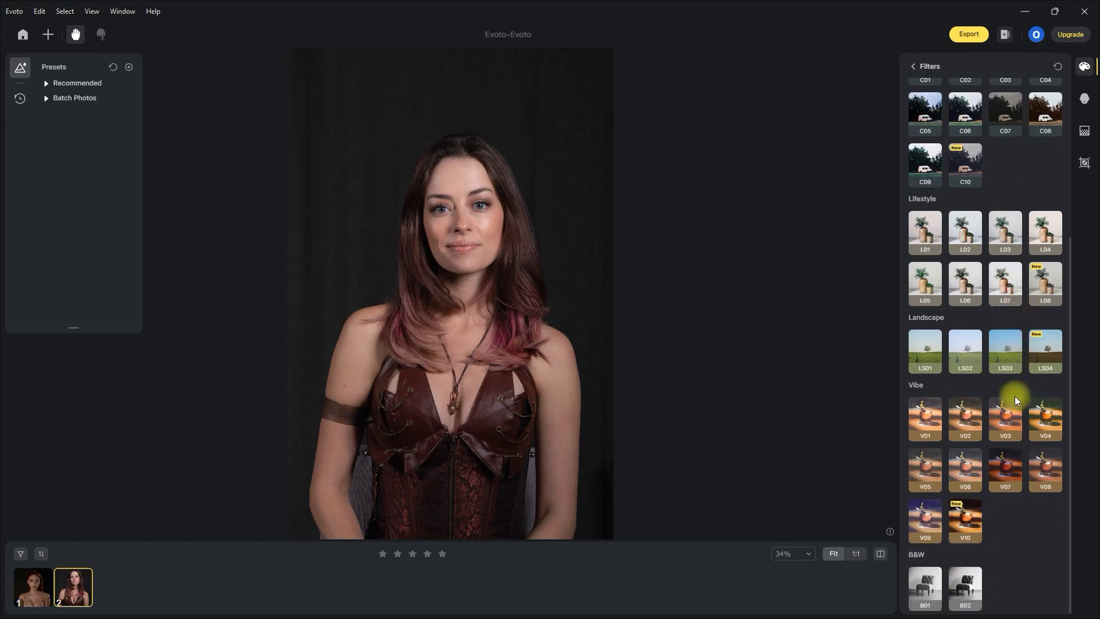
pyautogui.click(922, 340)
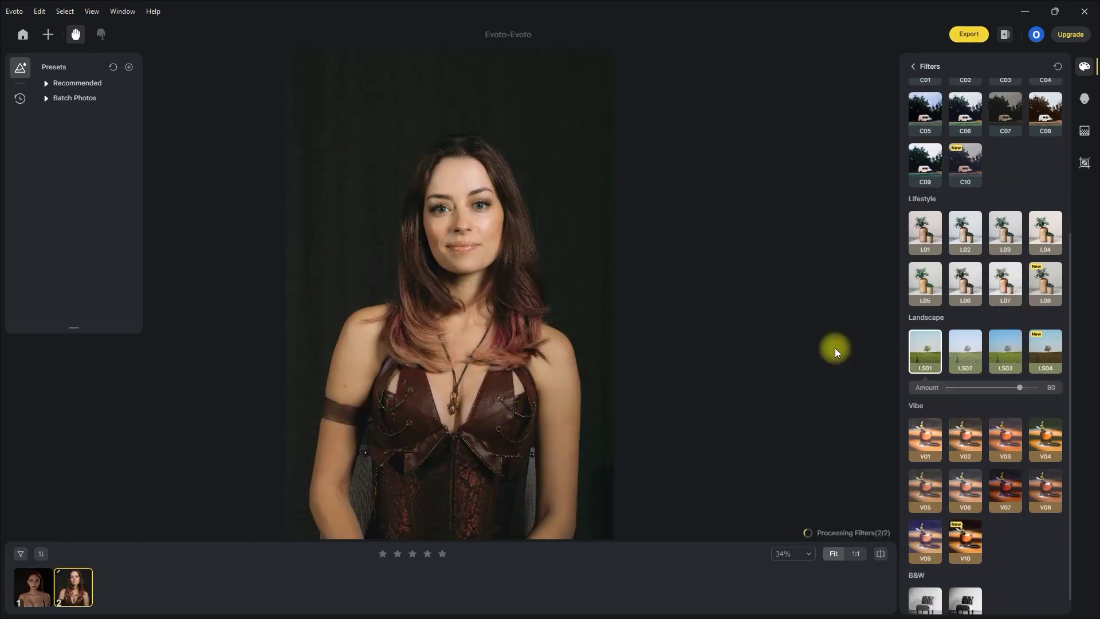
pyautogui.click(924, 538)
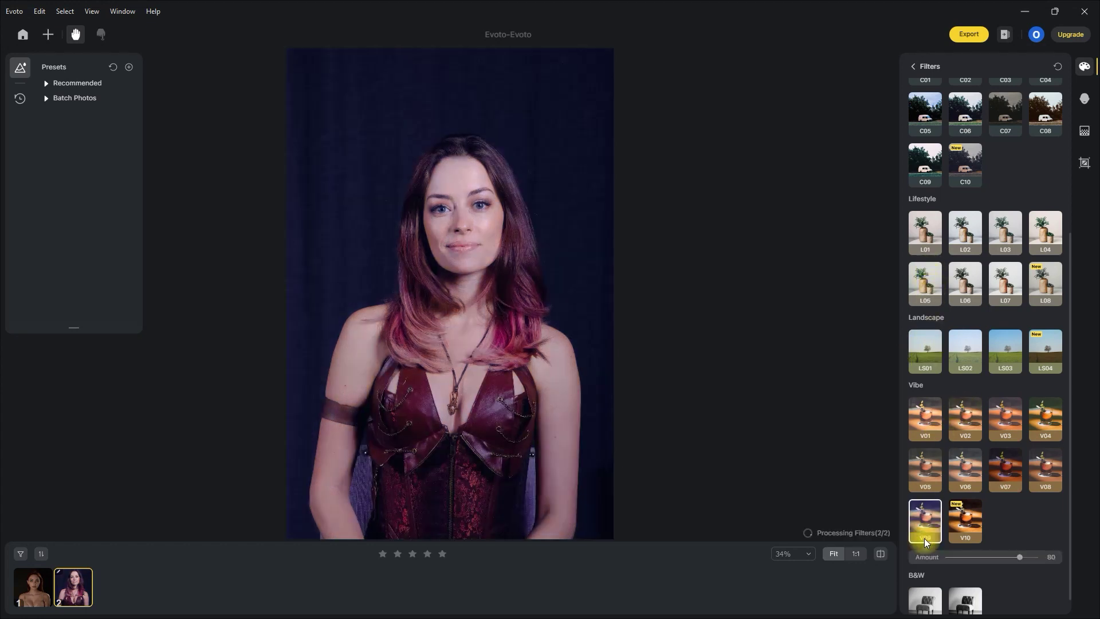
pyautogui.click(967, 520)
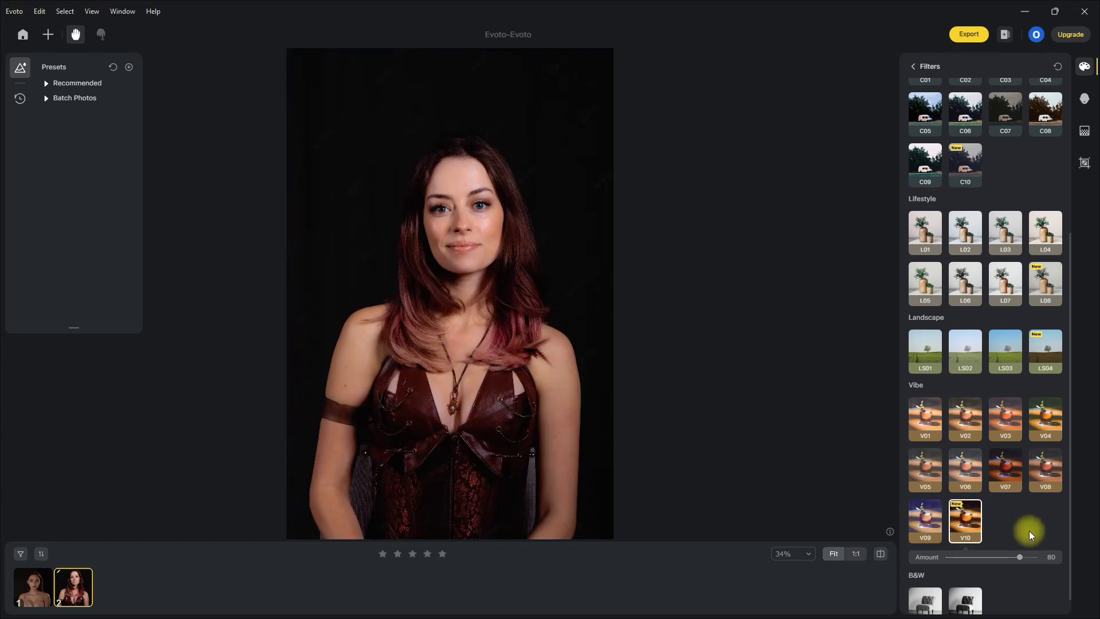
pyautogui.click(879, 553)
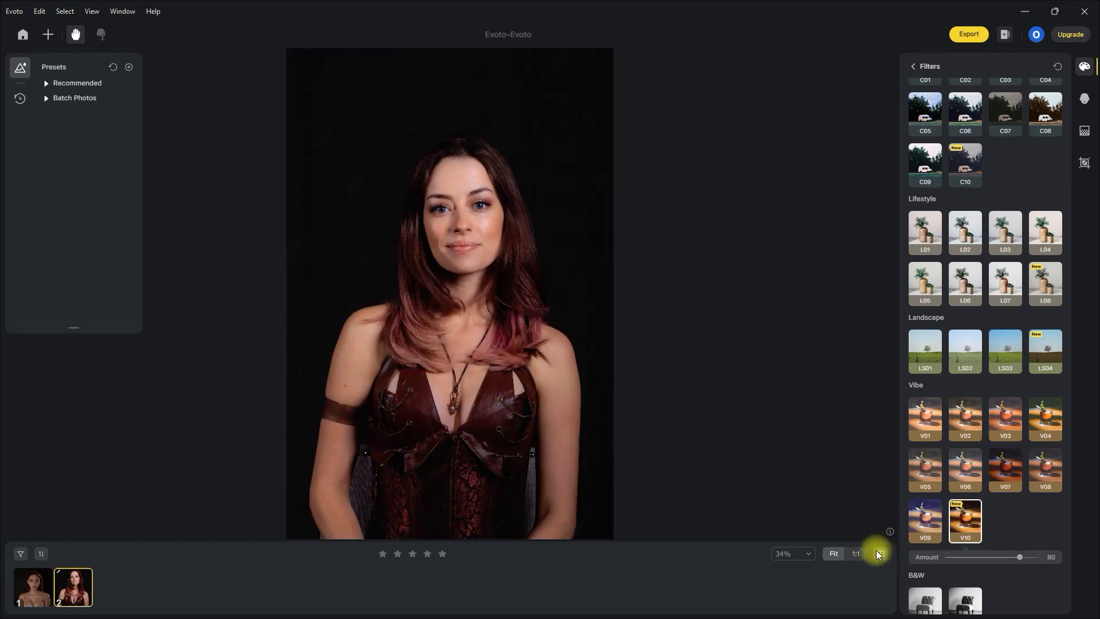
pyautogui.click(1040, 351)
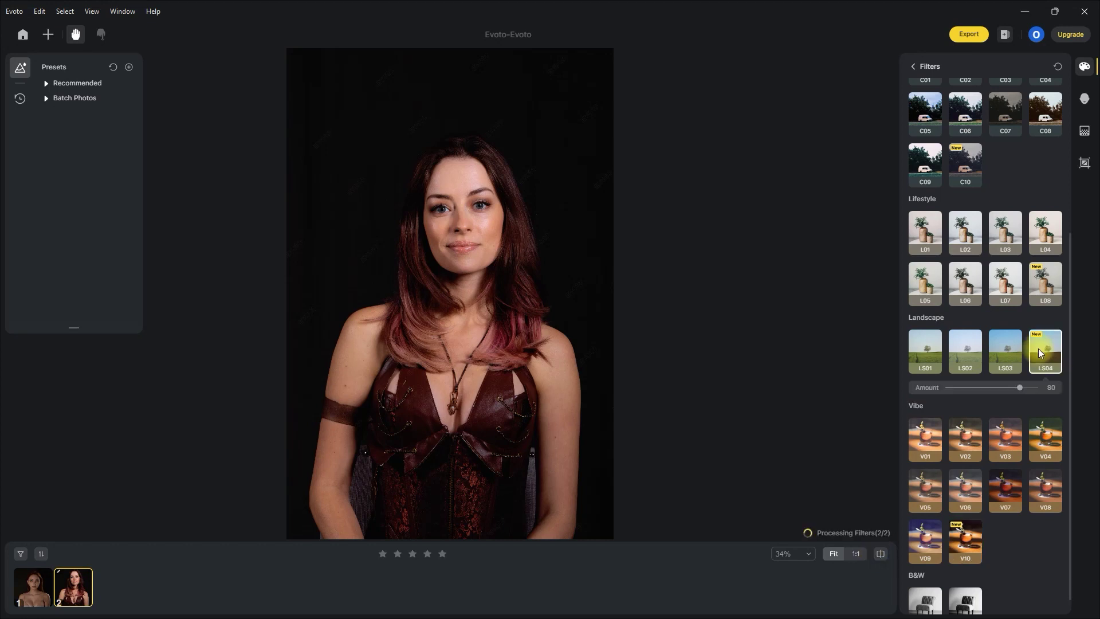
pyautogui.click(1003, 493)
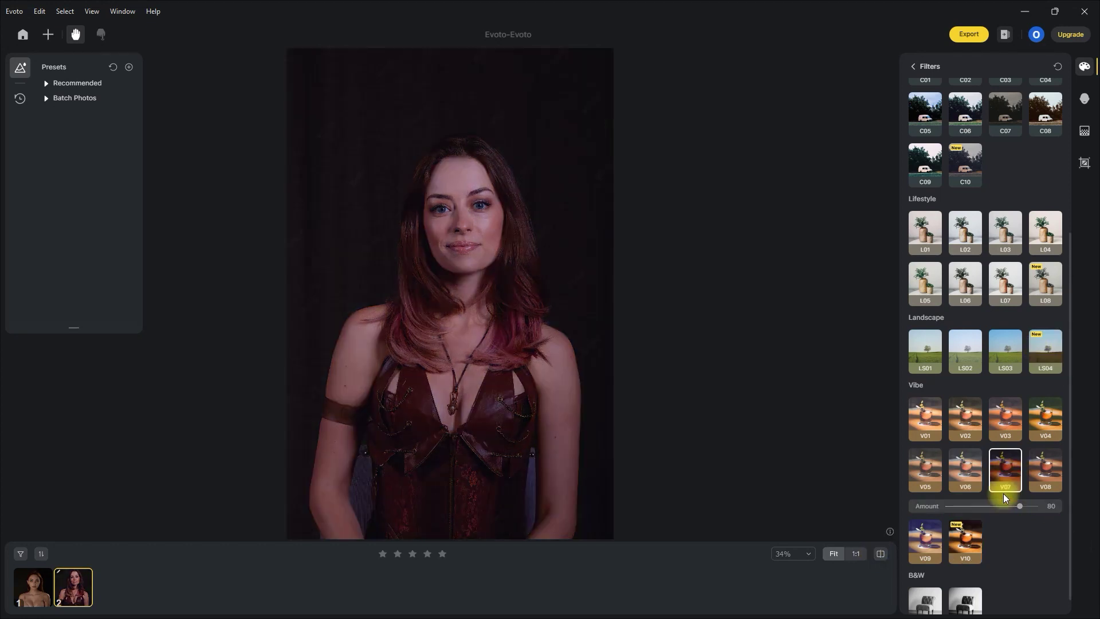
pyautogui.click(969, 540)
# Try Portrait filters P01 and P06 and Cinematic C08, then settle on V10
pyautogui.scroll(3, 1027, 527)
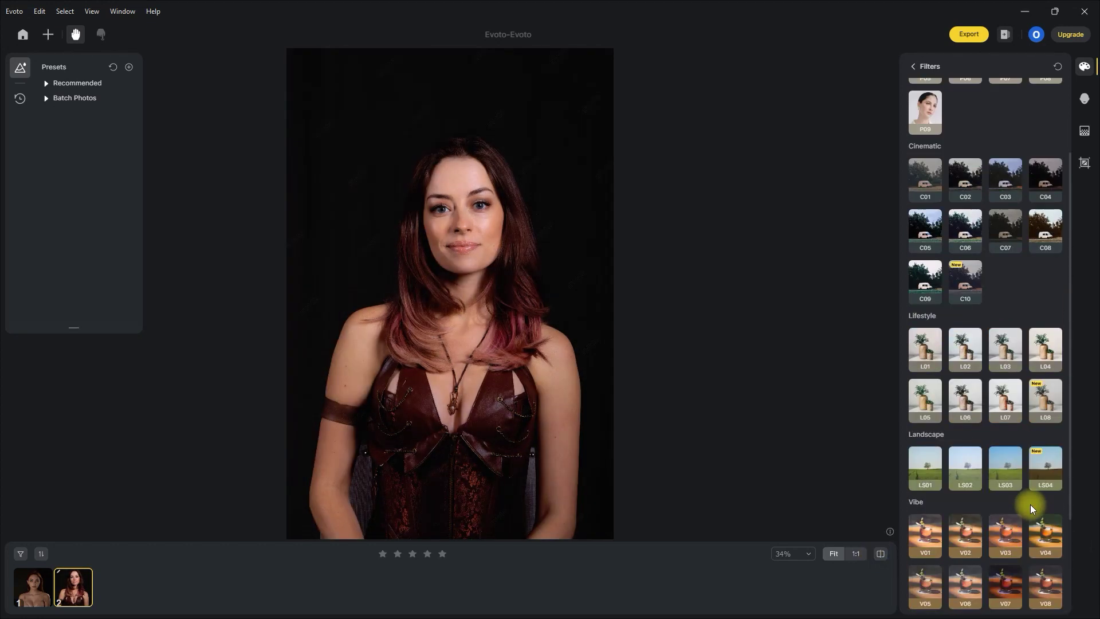
pyautogui.scroll(1, 1039, 463)
pyautogui.click(922, 119)
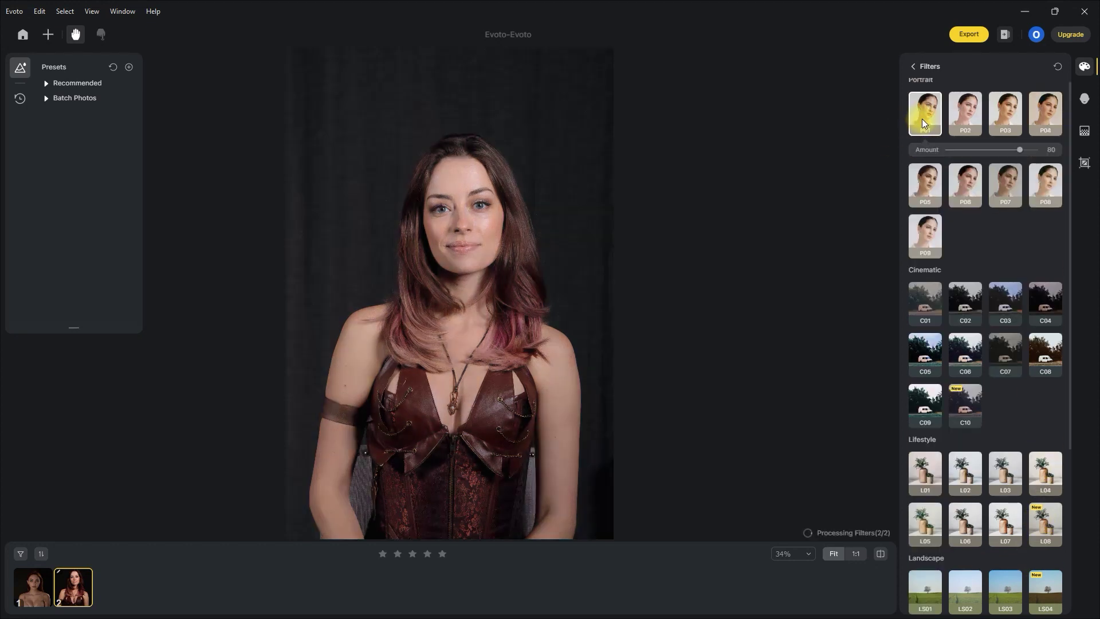
pyautogui.click(964, 188)
pyautogui.click(1046, 169)
pyautogui.scroll(-2, 1008, 252)
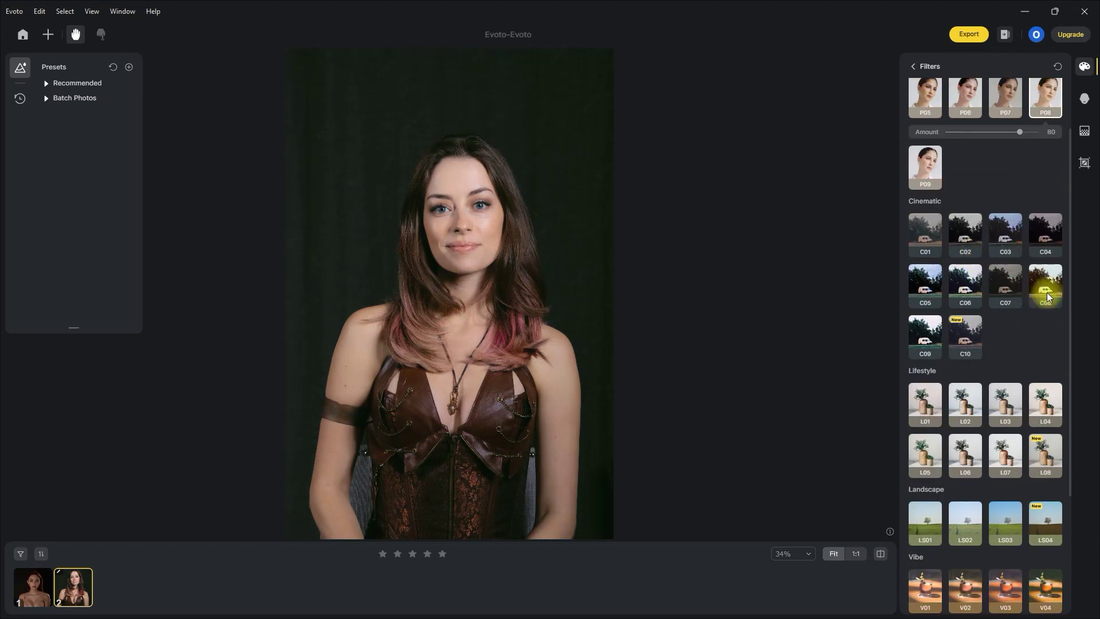
pyautogui.click(1045, 286)
pyautogui.scroll(-3, 1040, 309)
pyautogui.scroll(-2, 1036, 329)
pyautogui.click(960, 559)
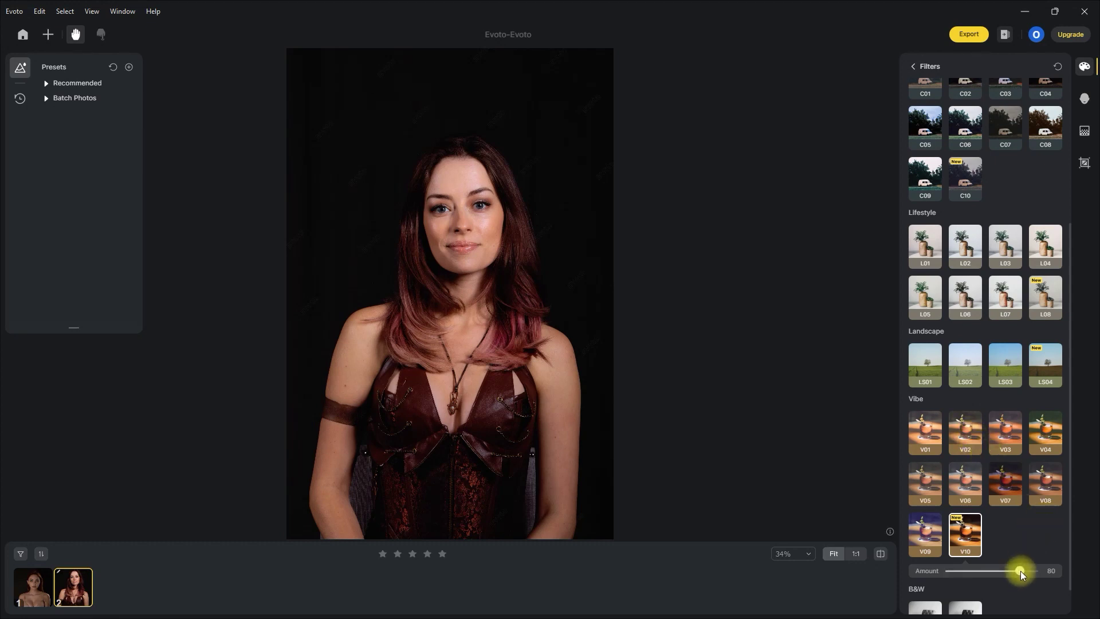
# Lower V10 to Amount 50, check the face against the original, then return to Color Adjustments
pyautogui.moveTo(1020, 571); pyautogui.dragTo(991, 571)
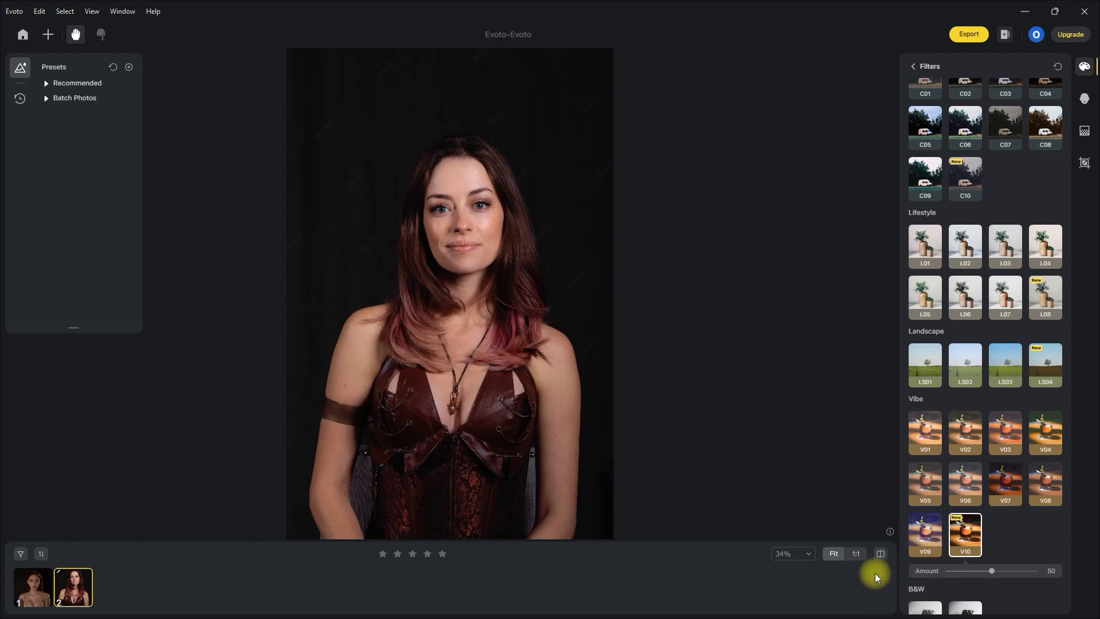
pyautogui.click(881, 553)
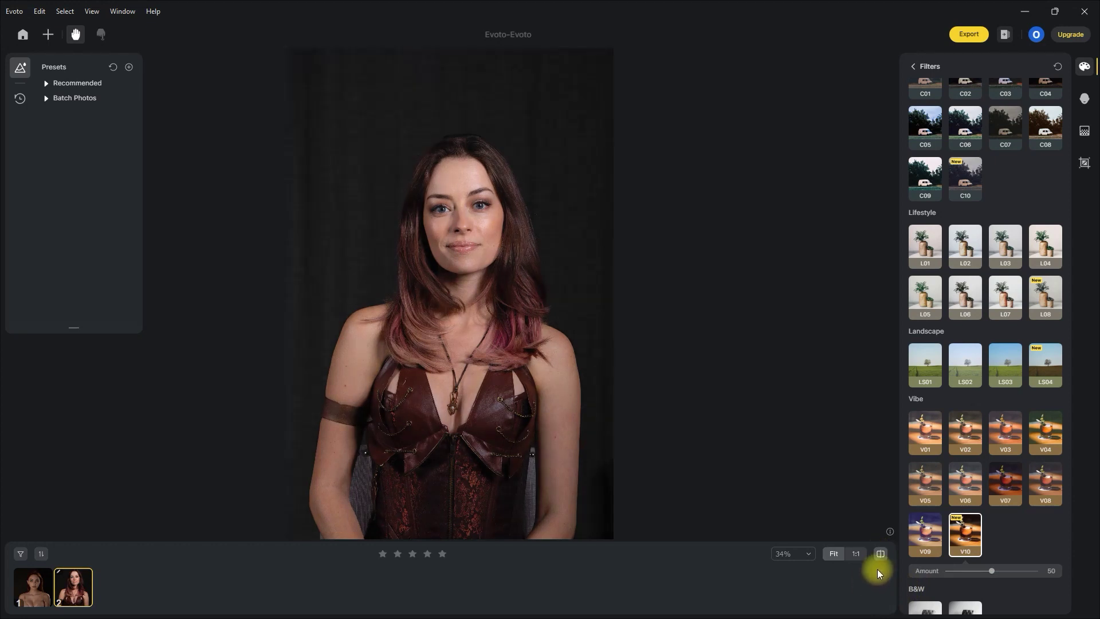
pyautogui.click(881, 554)
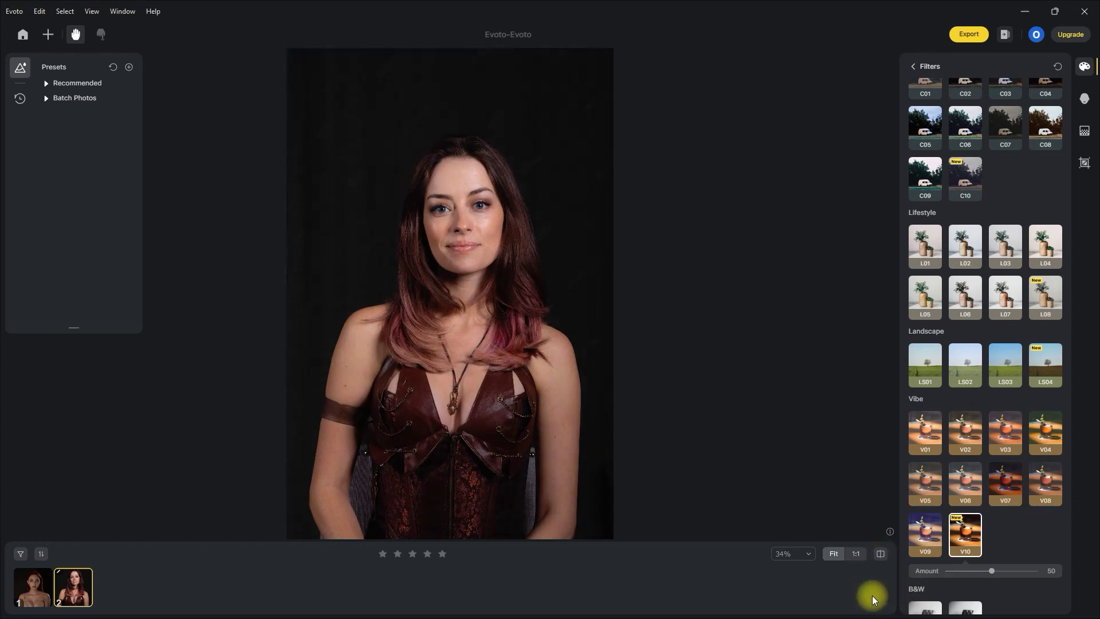
pyautogui.scroll(3, 444, 229)
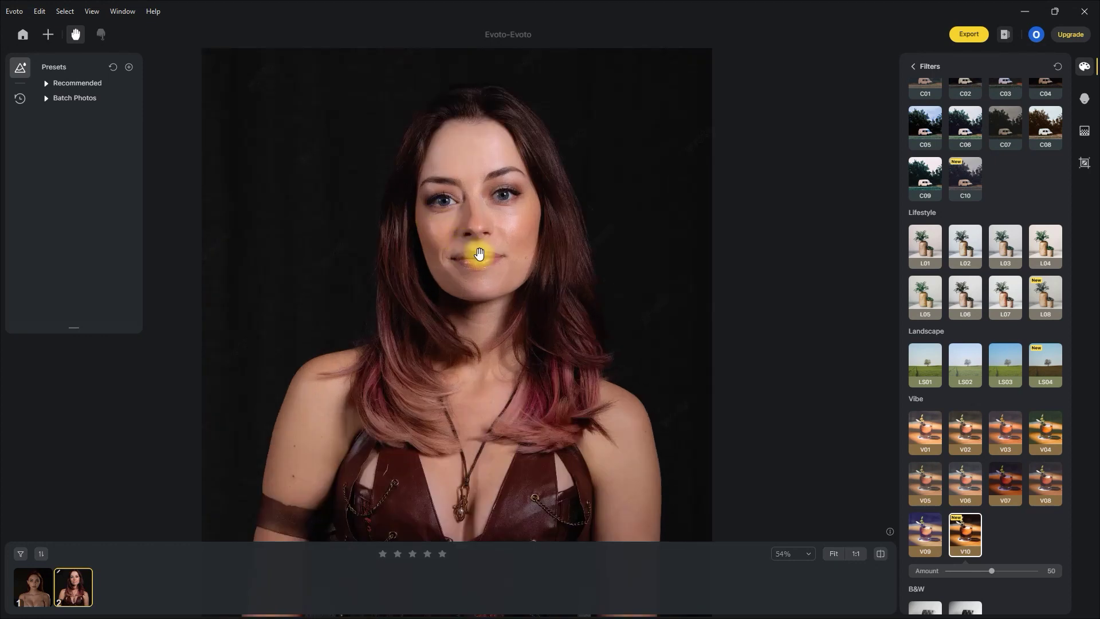
pyautogui.scroll(3, 493, 275)
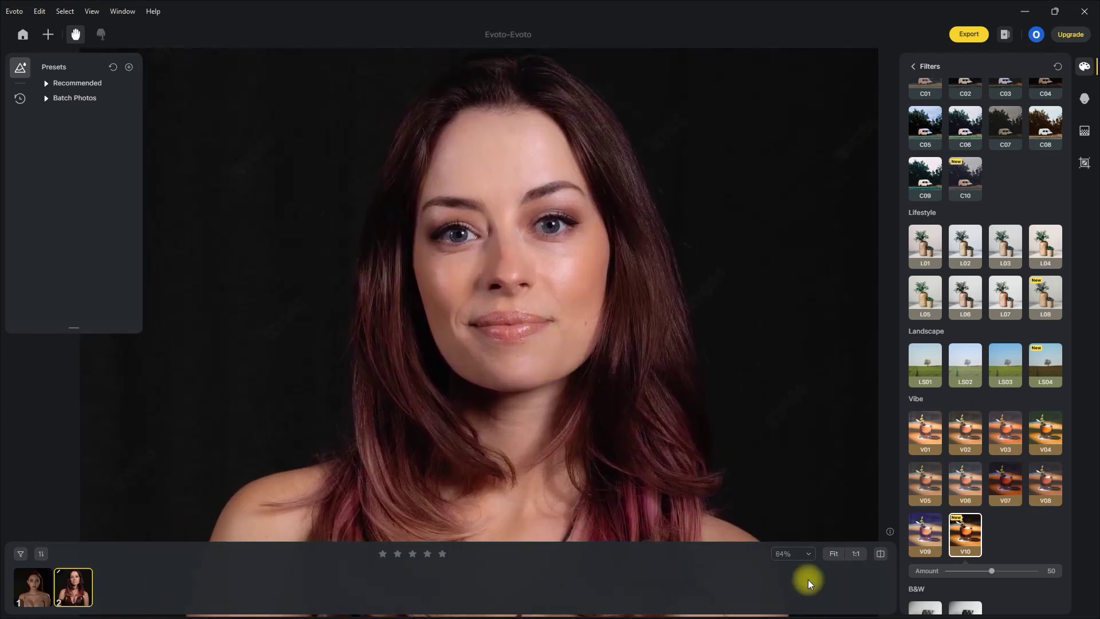
pyautogui.click(881, 553)
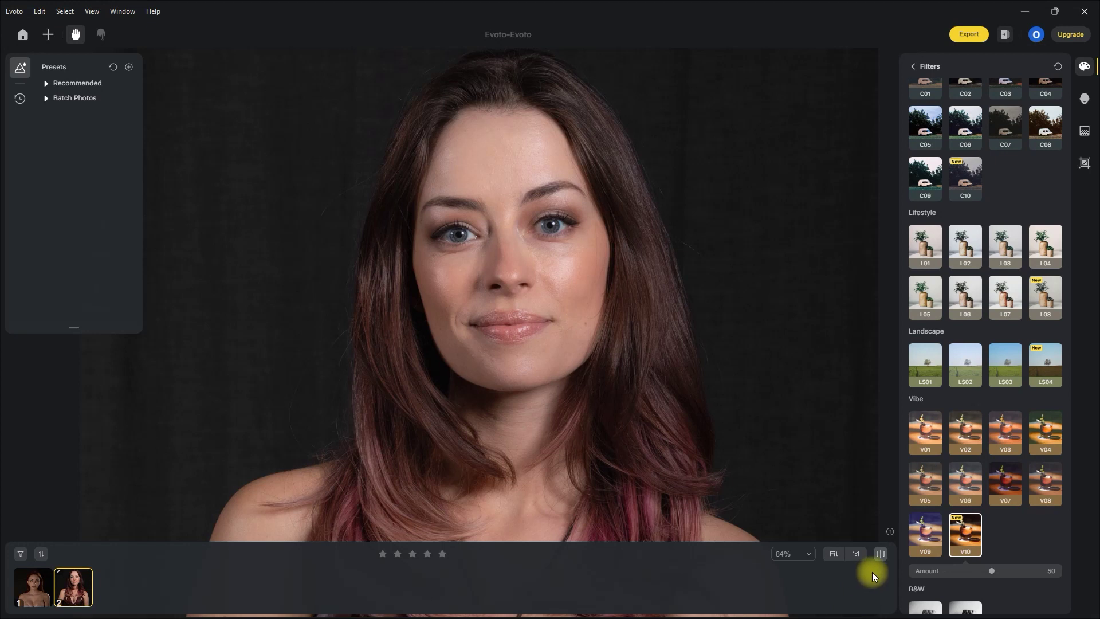
pyautogui.click(880, 553)
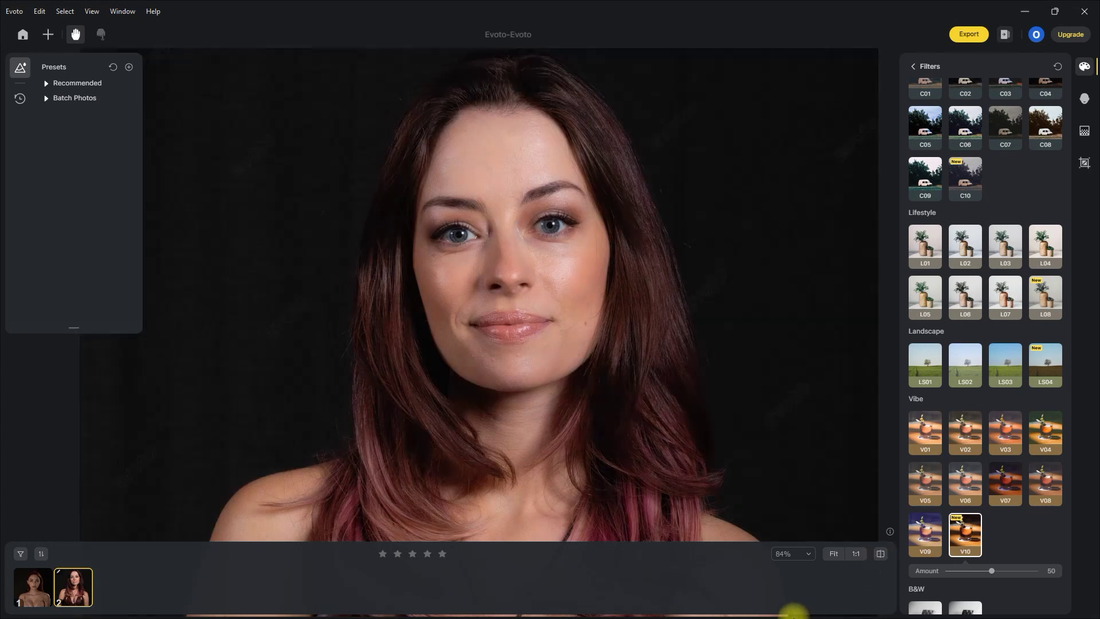
pyautogui.click(832, 555)
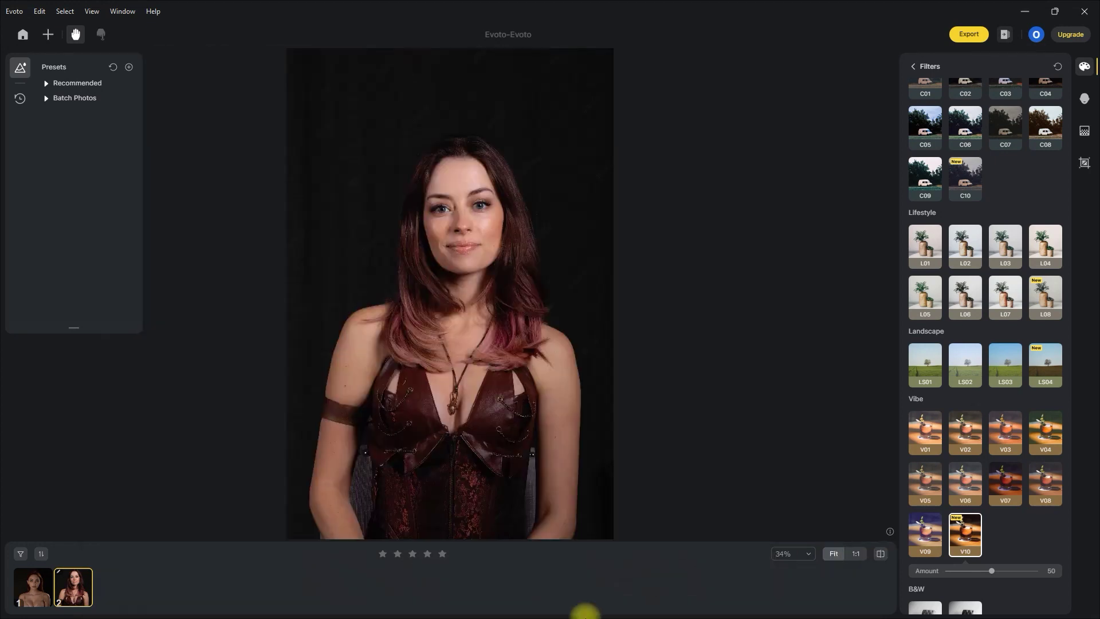
pyautogui.click(913, 66)
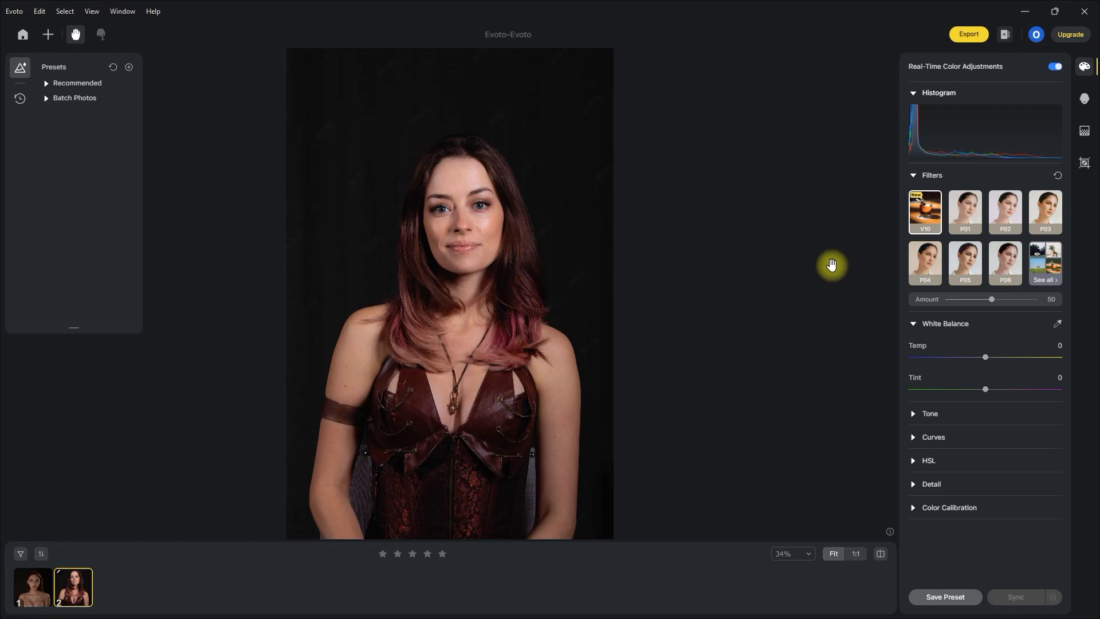
# Set face freckle and acne removal to full strength in face retouching, comparing with the original
pyautogui.click(1085, 98)
pyautogui.scroll(5, 486, 238)
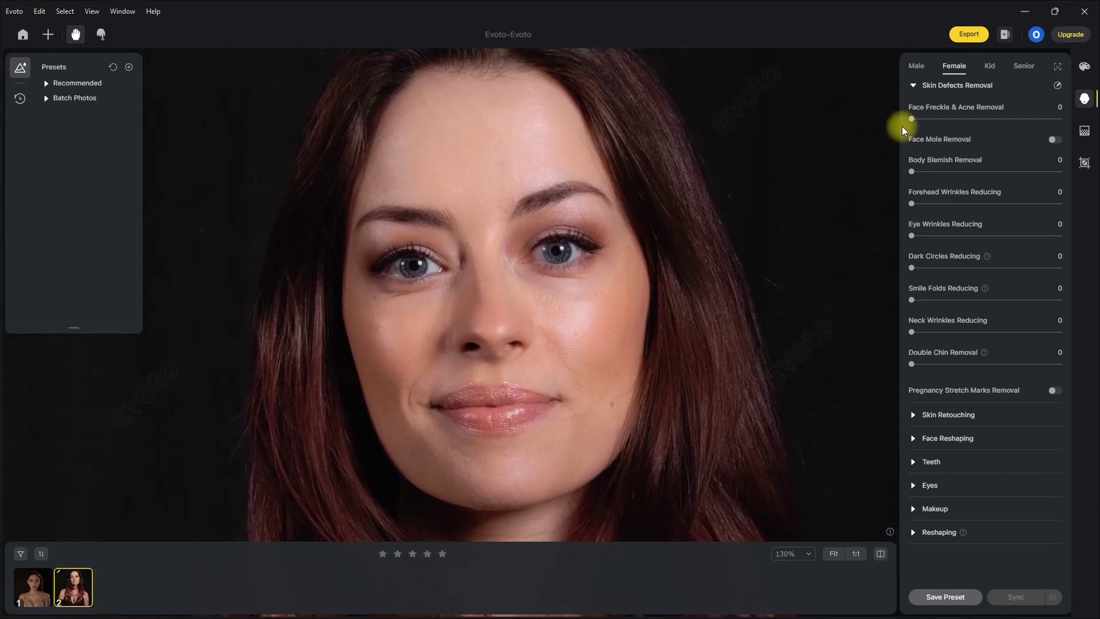
pyautogui.moveTo(912, 119); pyautogui.dragTo(1061, 119)
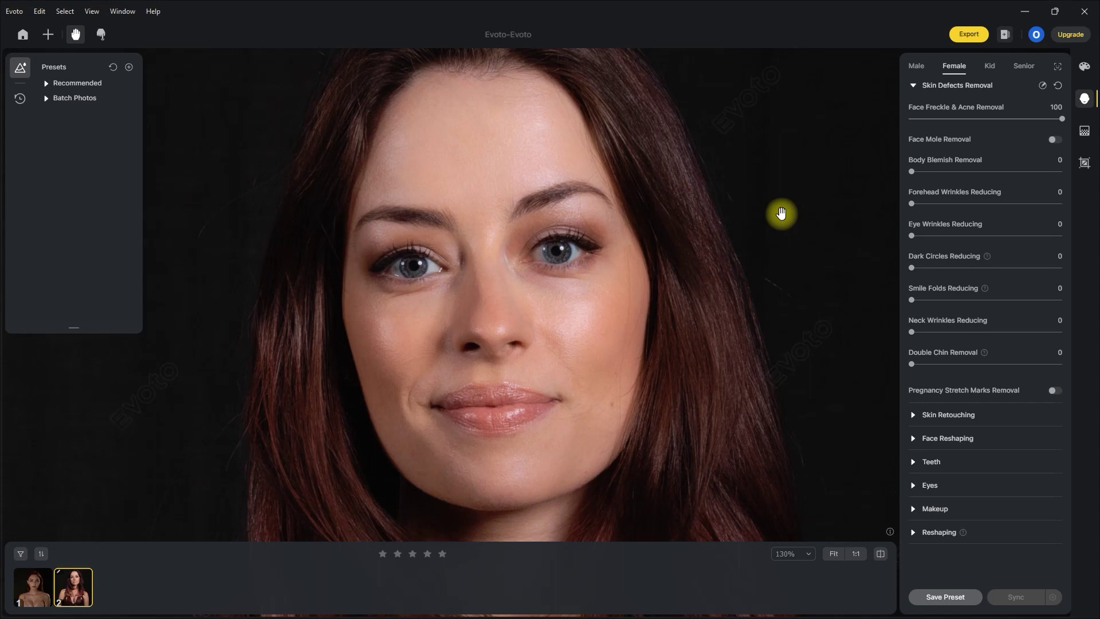
pyautogui.click(880, 553)
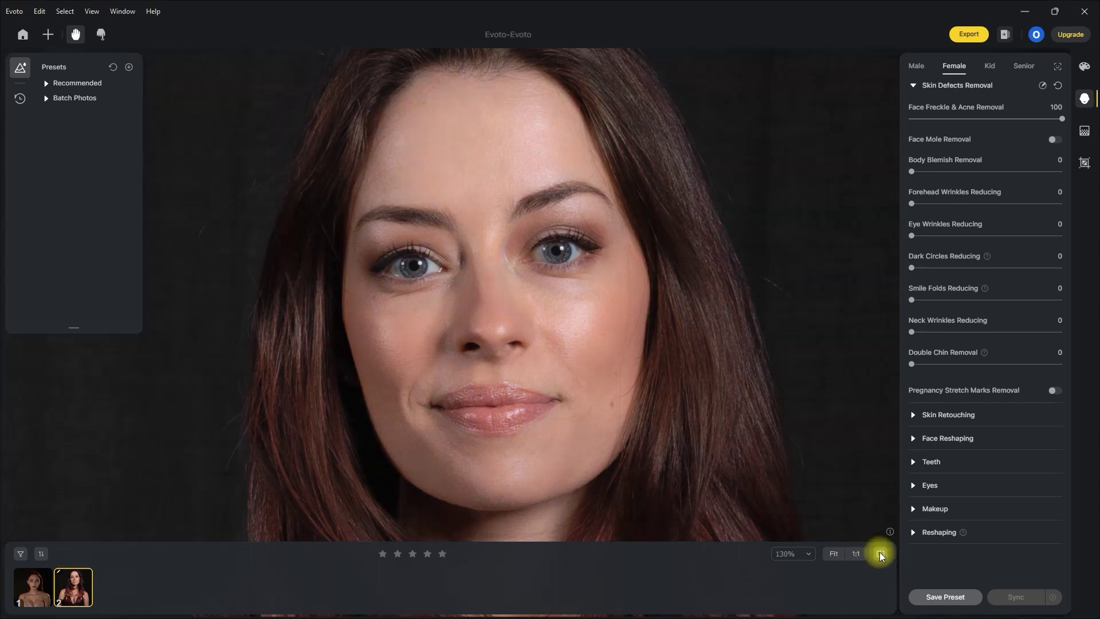
pyautogui.click(880, 552)
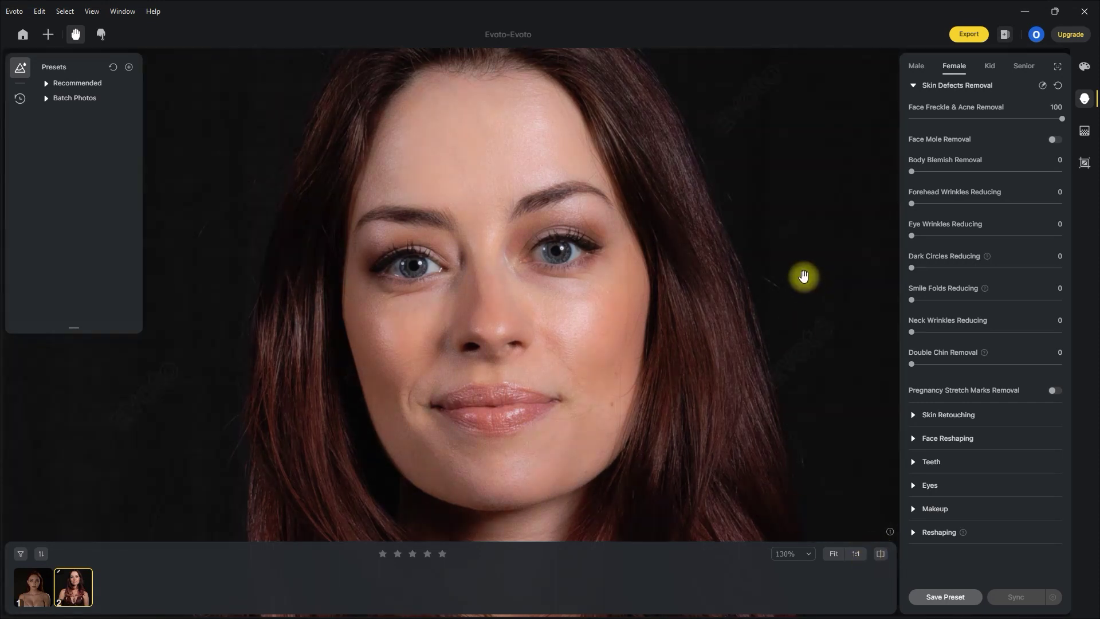
# Turn on Face Mole Removal and set Body Blemish Removal to 100
pyautogui.click(1055, 140)
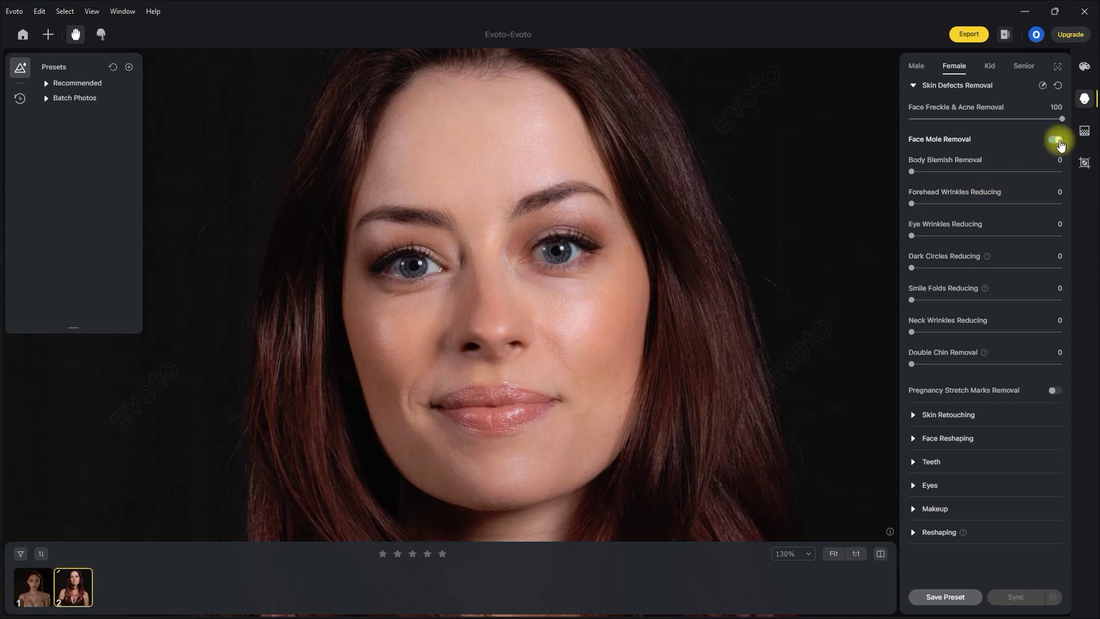
pyautogui.click(1056, 141)
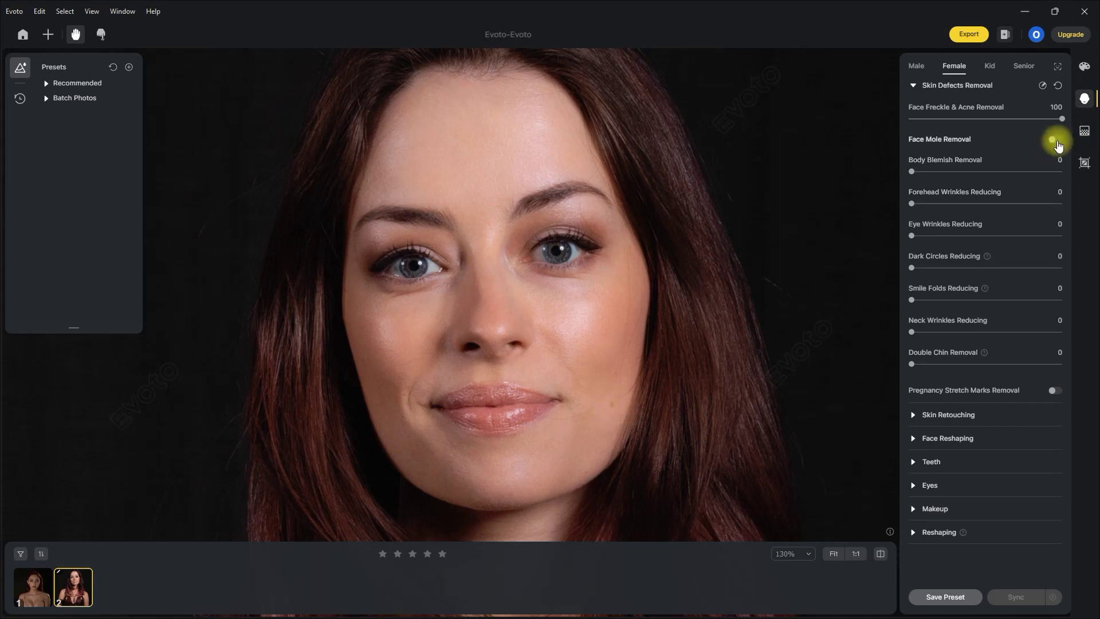
pyautogui.click(1056, 140)
pyautogui.click(834, 554)
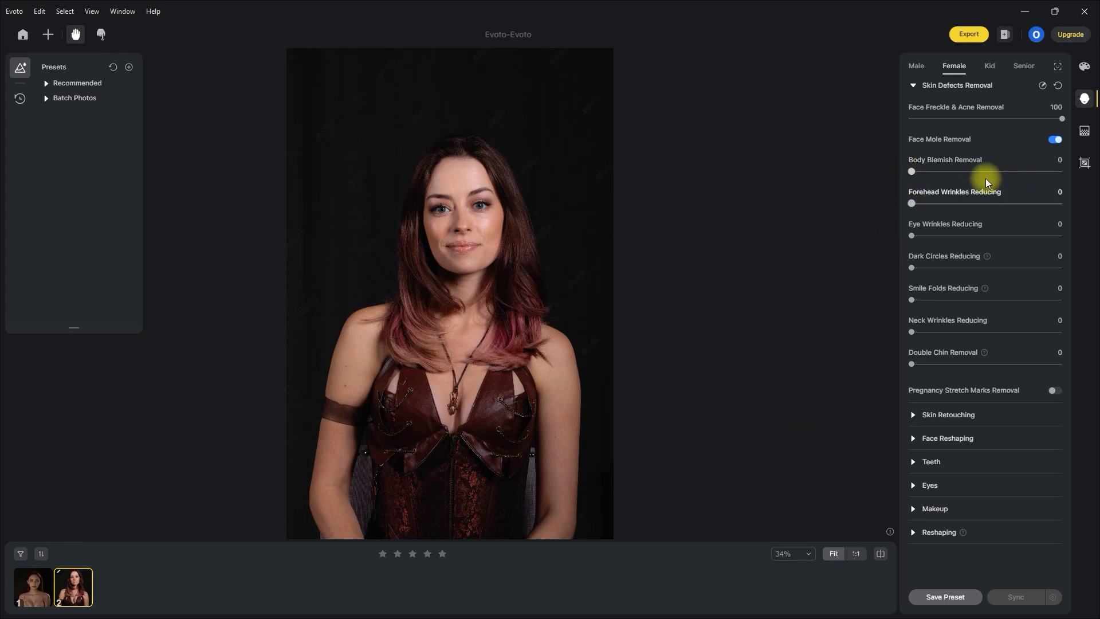
pyautogui.moveTo(911, 172); pyautogui.dragTo(1061, 171)
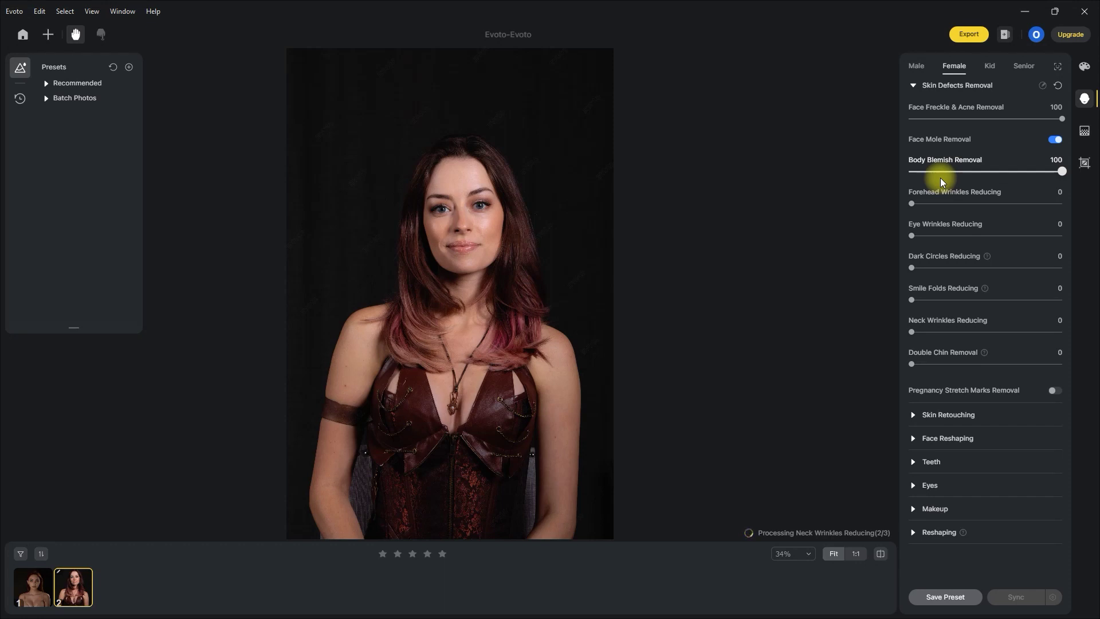
pyautogui.click(881, 553)
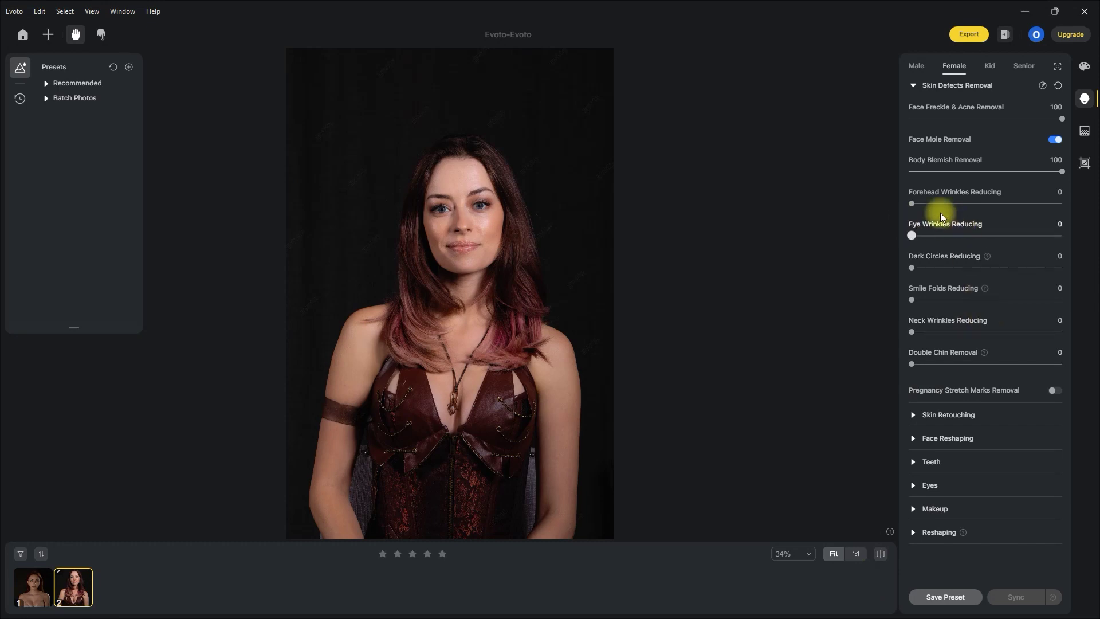
# Set Eye Wrinkles reduction to 44 and compare it with the original
pyautogui.scroll(4, 515, 213)
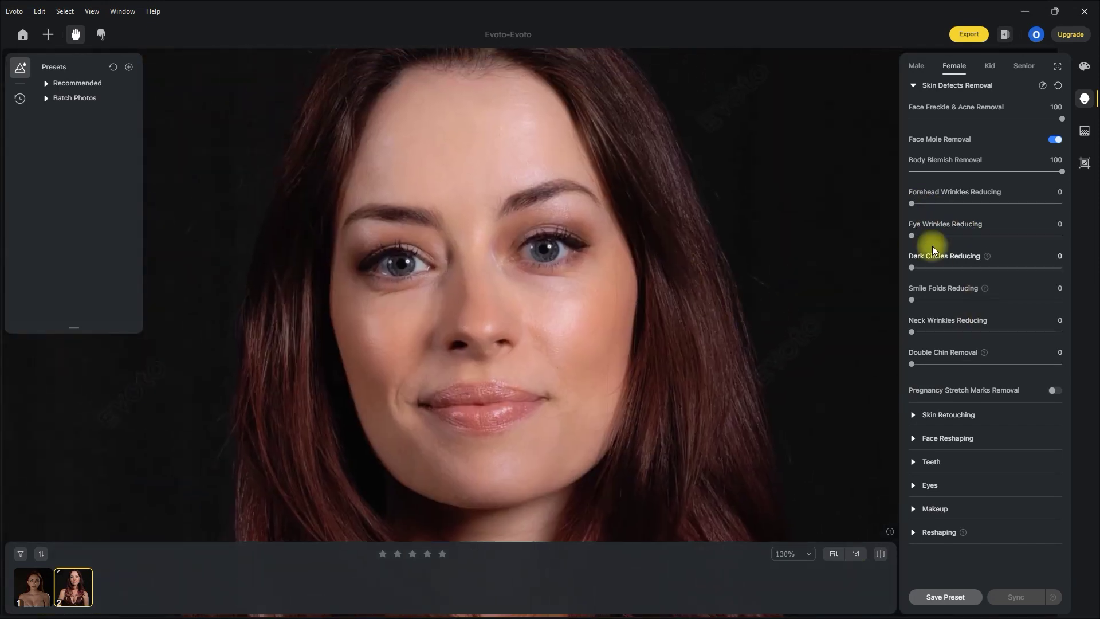
pyautogui.click(976, 235)
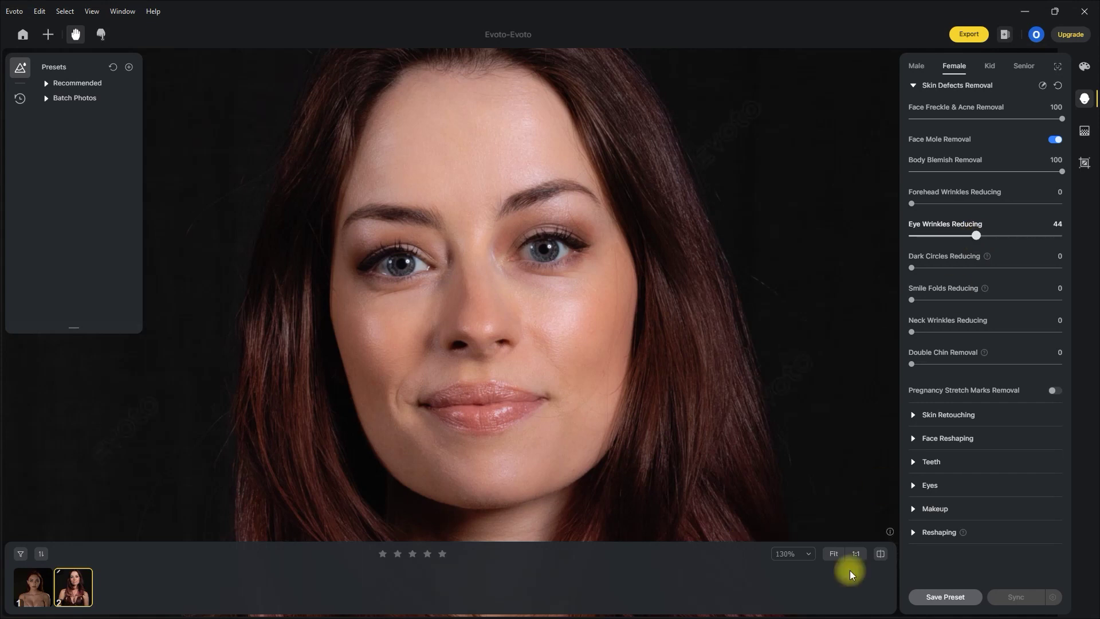
pyautogui.click(880, 554)
pyautogui.click(877, 553)
pyautogui.click(879, 554)
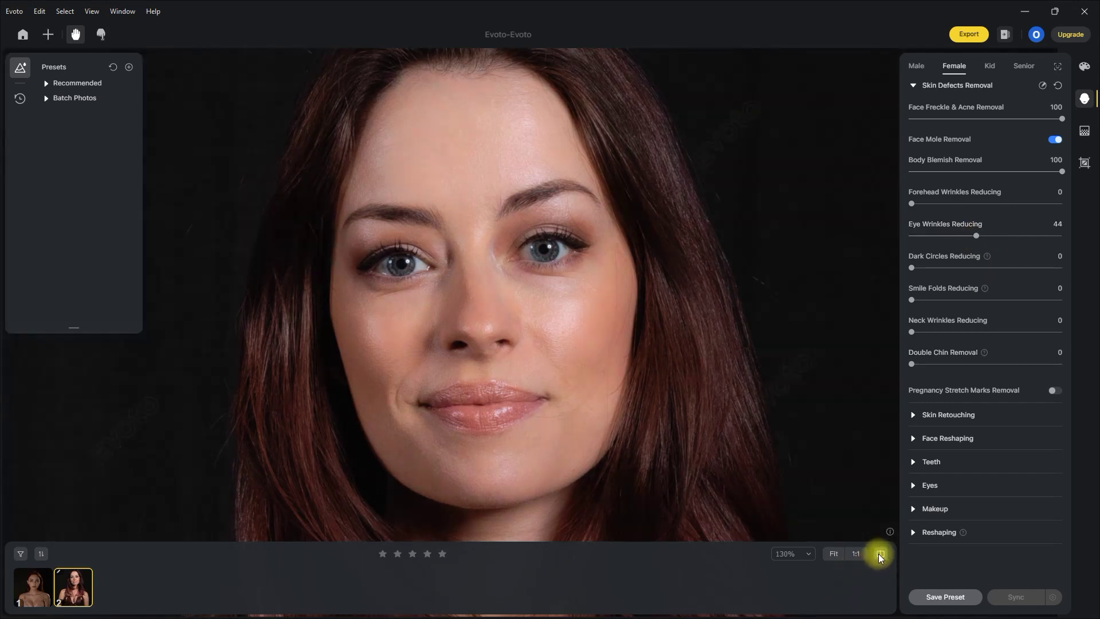
pyautogui.click(879, 553)
pyautogui.click(877, 554)
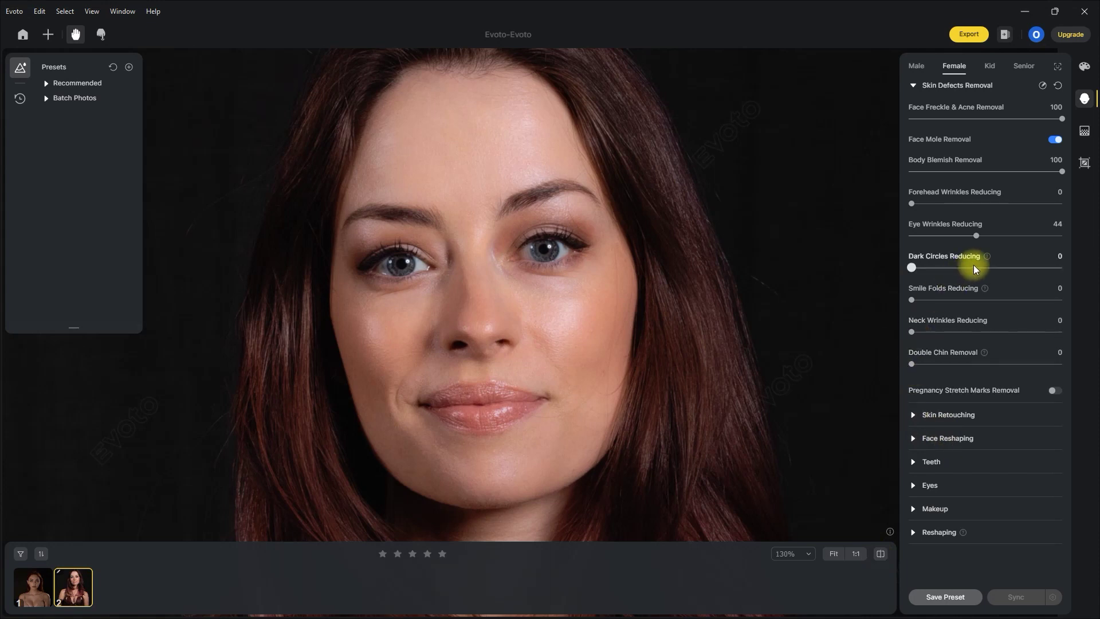
# Set Dark Circles reduction to 46 and check it against the original
pyautogui.moveTo(967, 269); pyautogui.dragTo(977, 271)
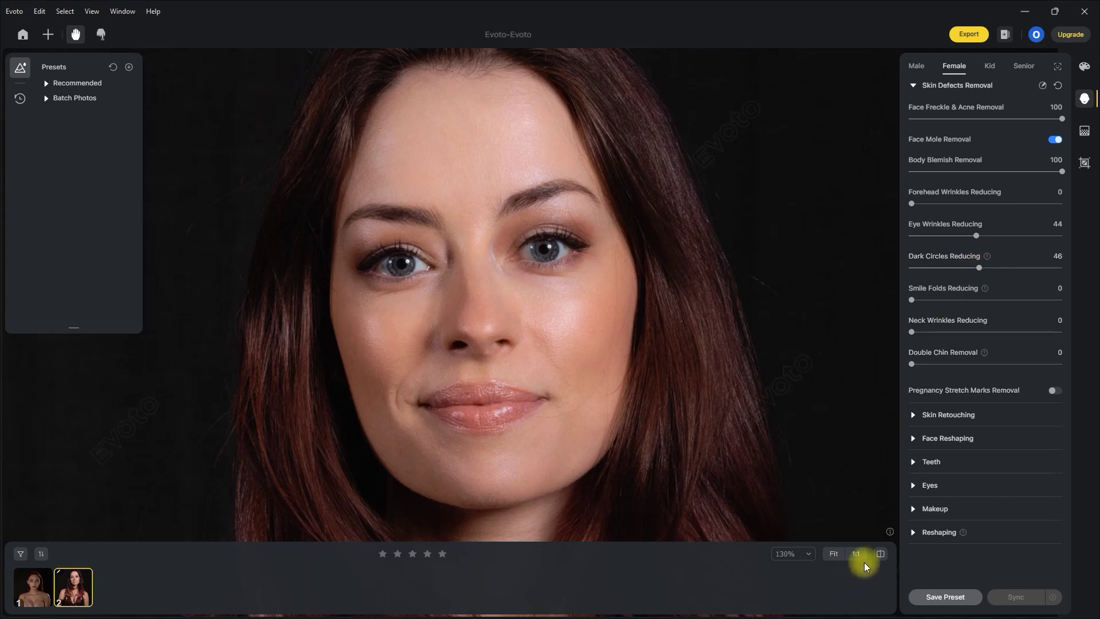
pyautogui.click(879, 555)
pyautogui.click(880, 554)
pyautogui.click(879, 555)
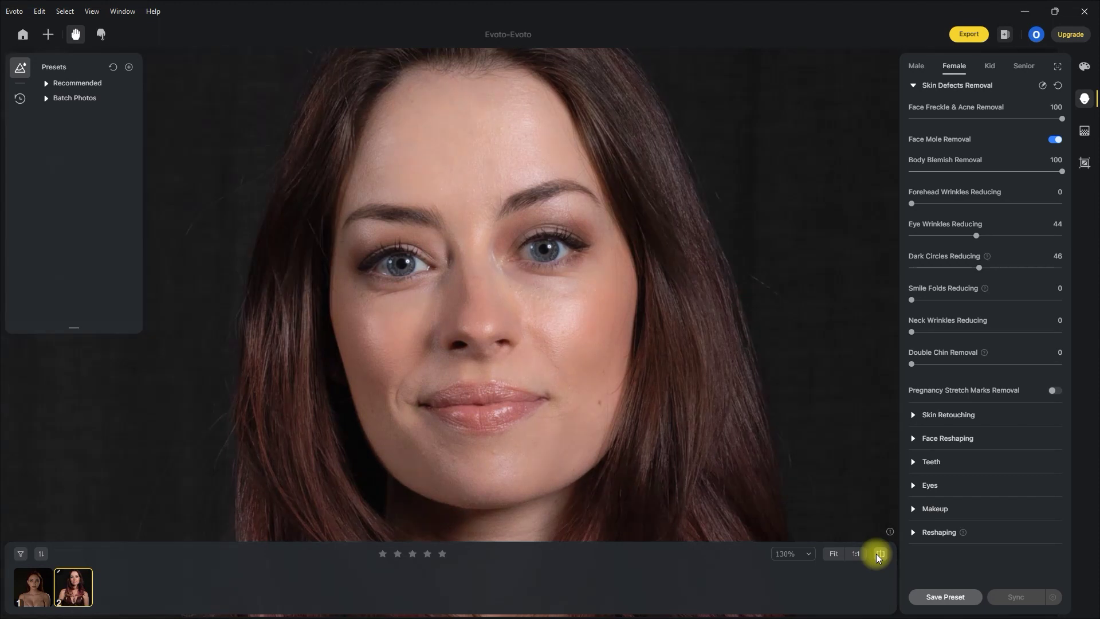
pyautogui.click(879, 555)
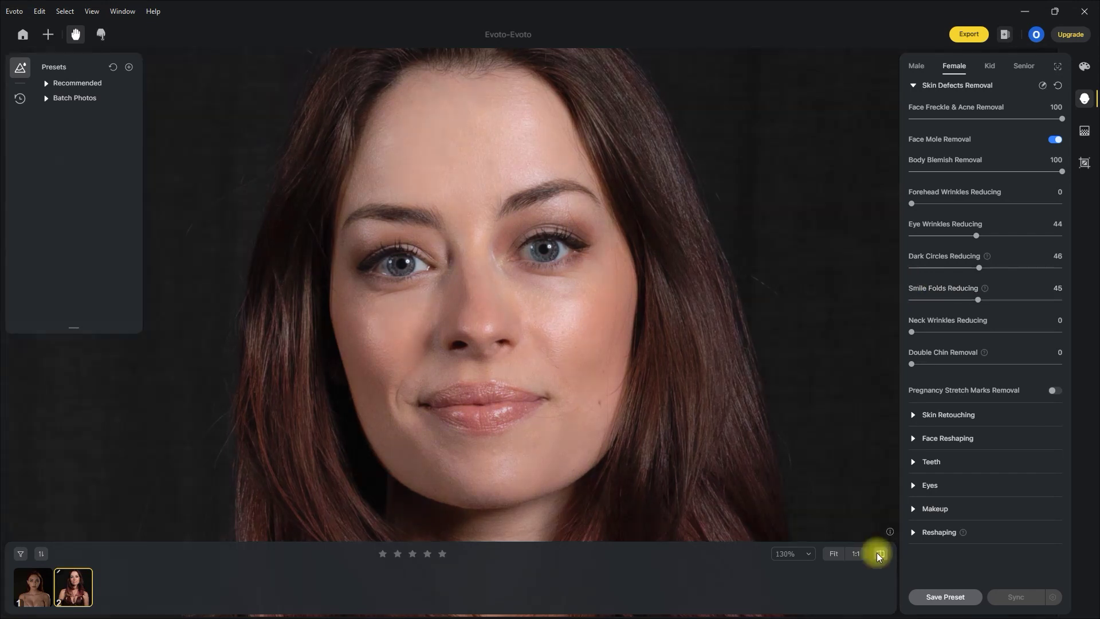
pyautogui.click(880, 554)
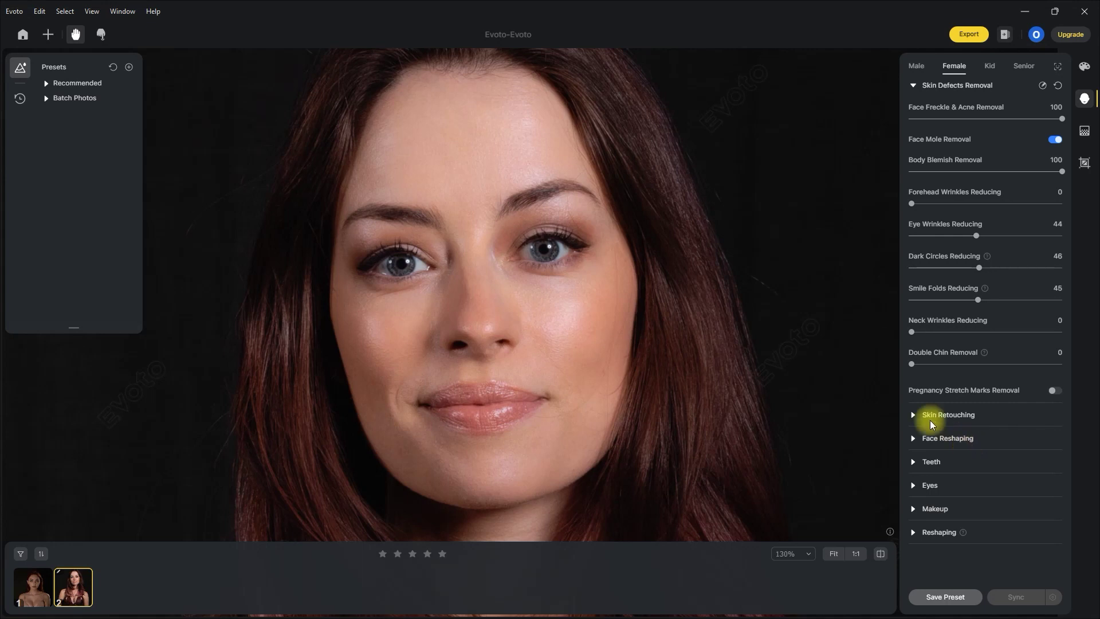
# In Skin Retouching, set Magic Face Skin (Dodge & Burn) to 48 after trying it fully
pyautogui.click(913, 86)
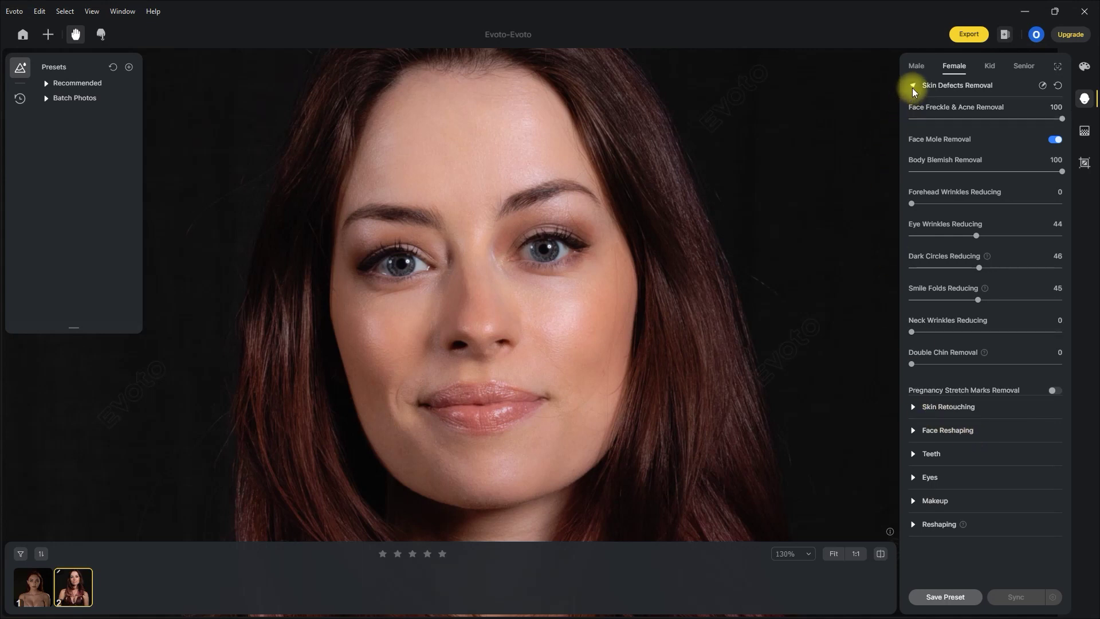
pyautogui.click(914, 109)
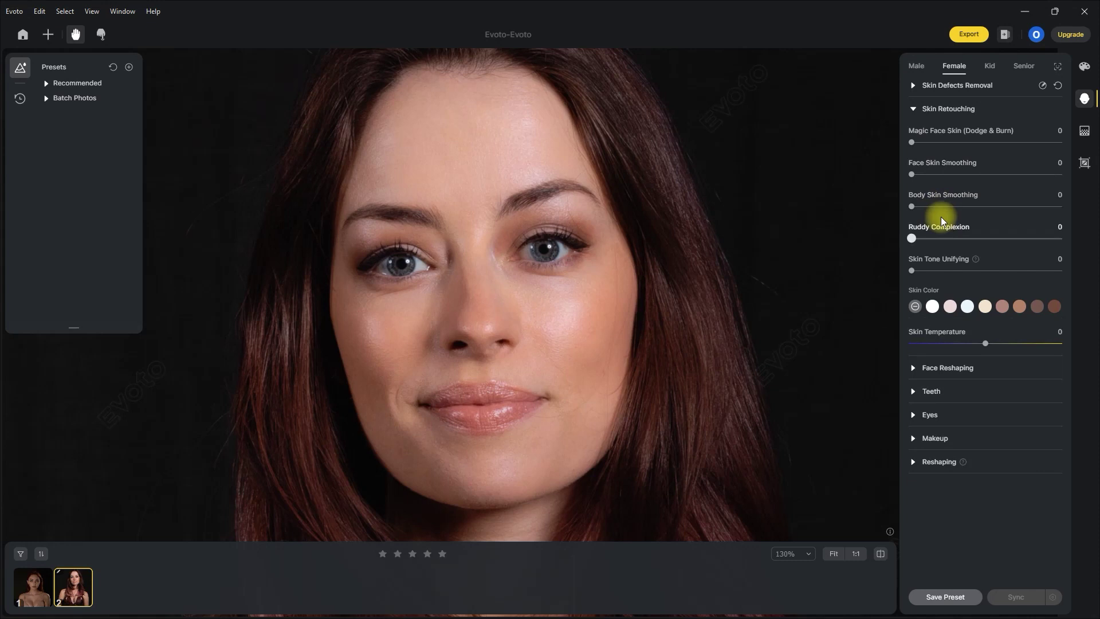
pyautogui.click(912, 143)
pyautogui.moveTo(912, 142); pyautogui.dragTo(1062, 142)
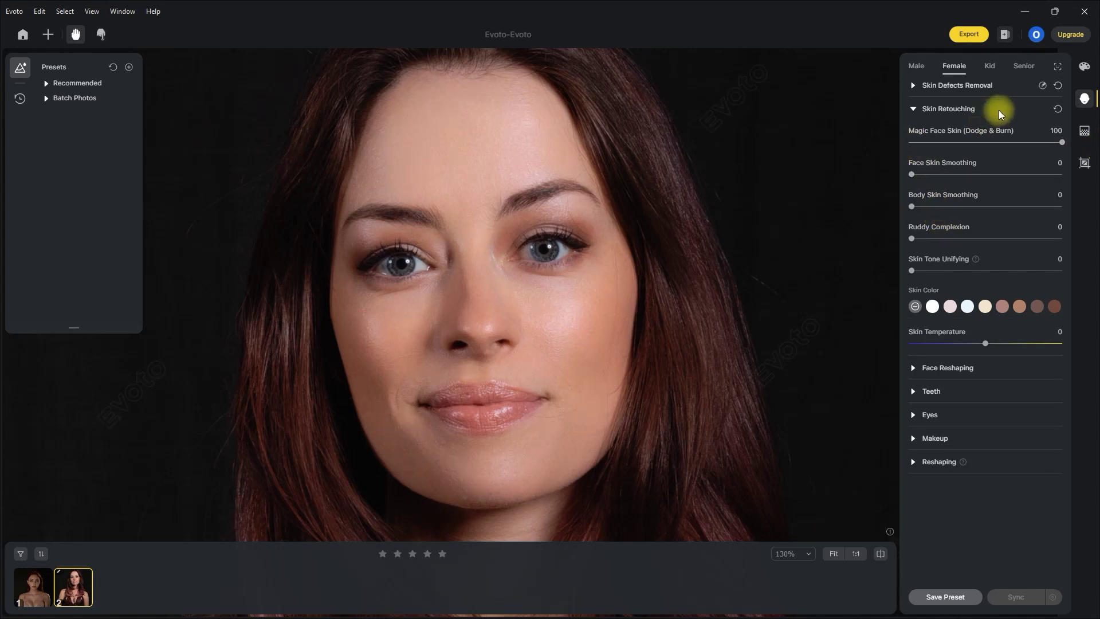
pyautogui.click(881, 554)
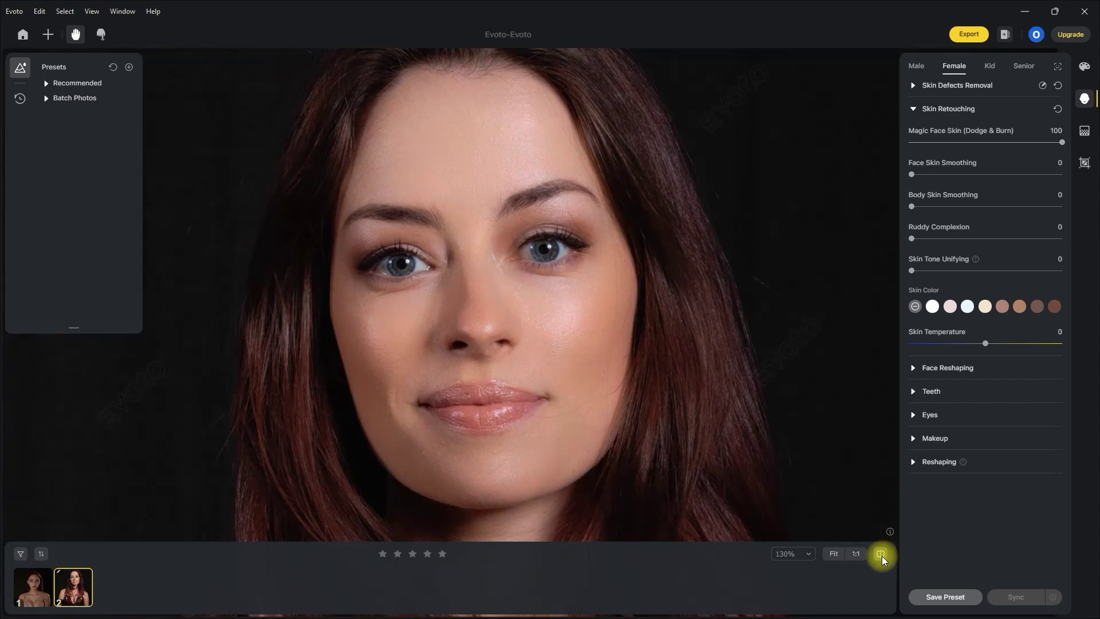
pyautogui.click(880, 554)
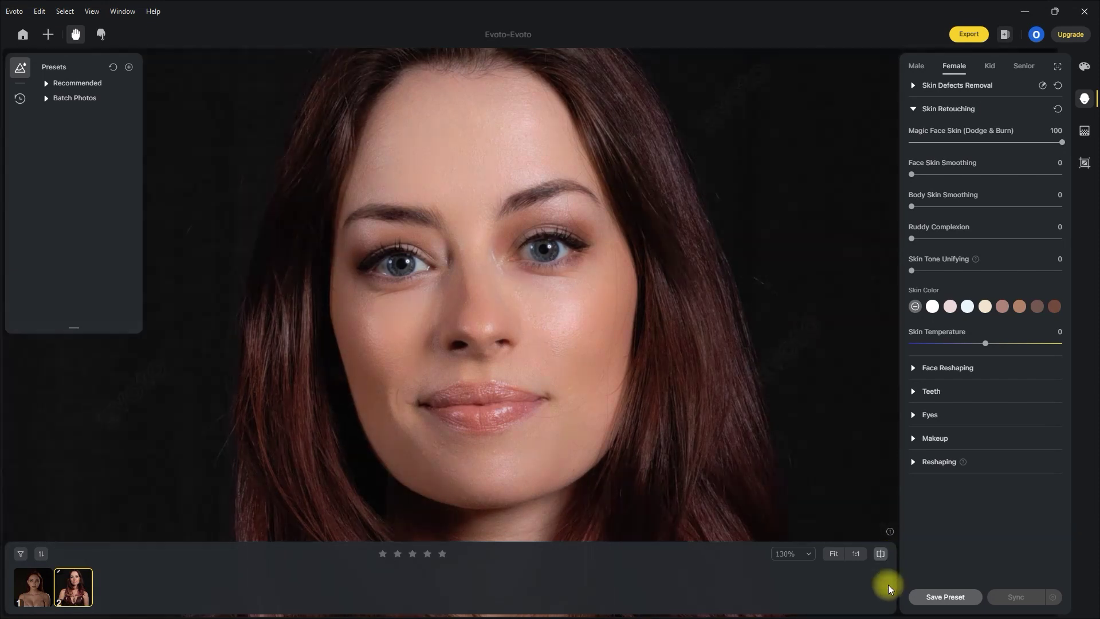
pyautogui.click(982, 142)
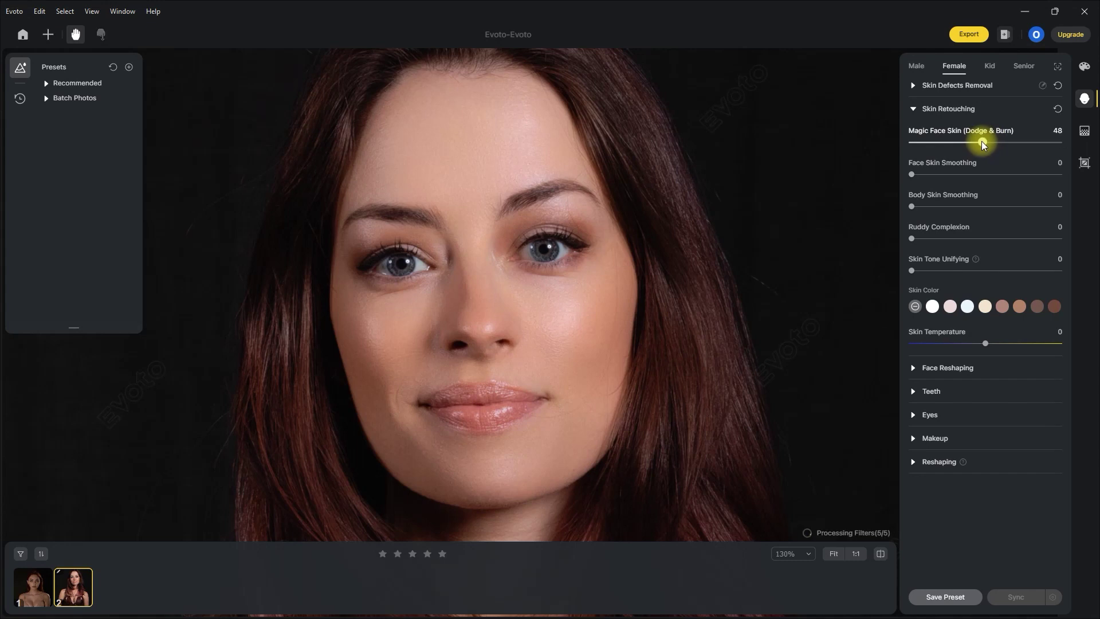
pyautogui.click(881, 555)
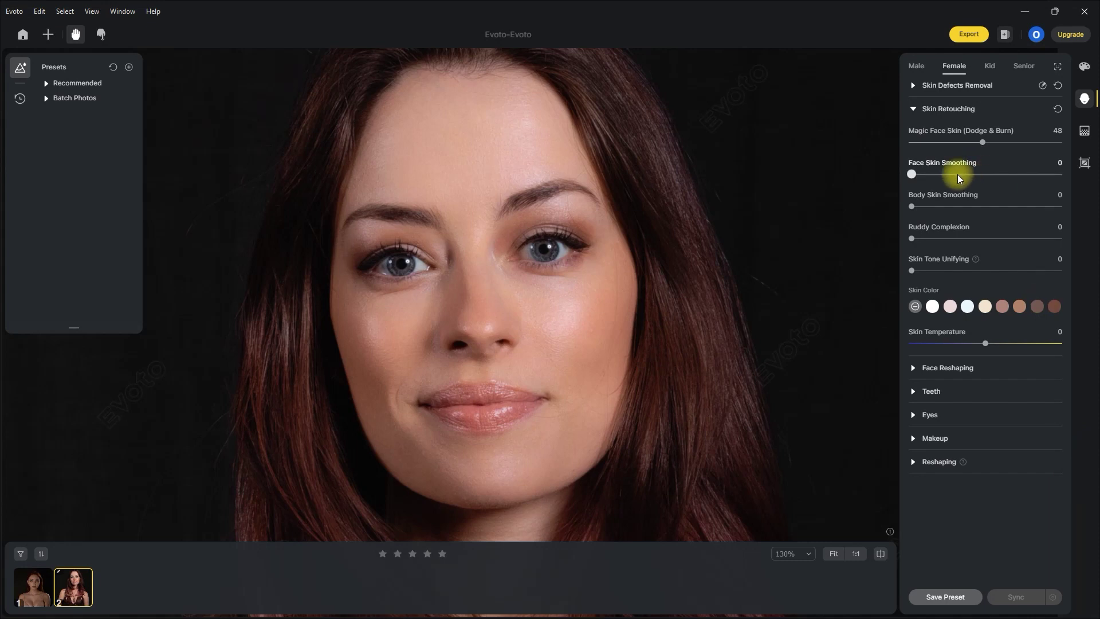
# Set Face Skin Smoothing to 43 and Body Skin Smoothing to 43
pyautogui.moveTo(912, 174); pyautogui.dragTo(1079, 183)
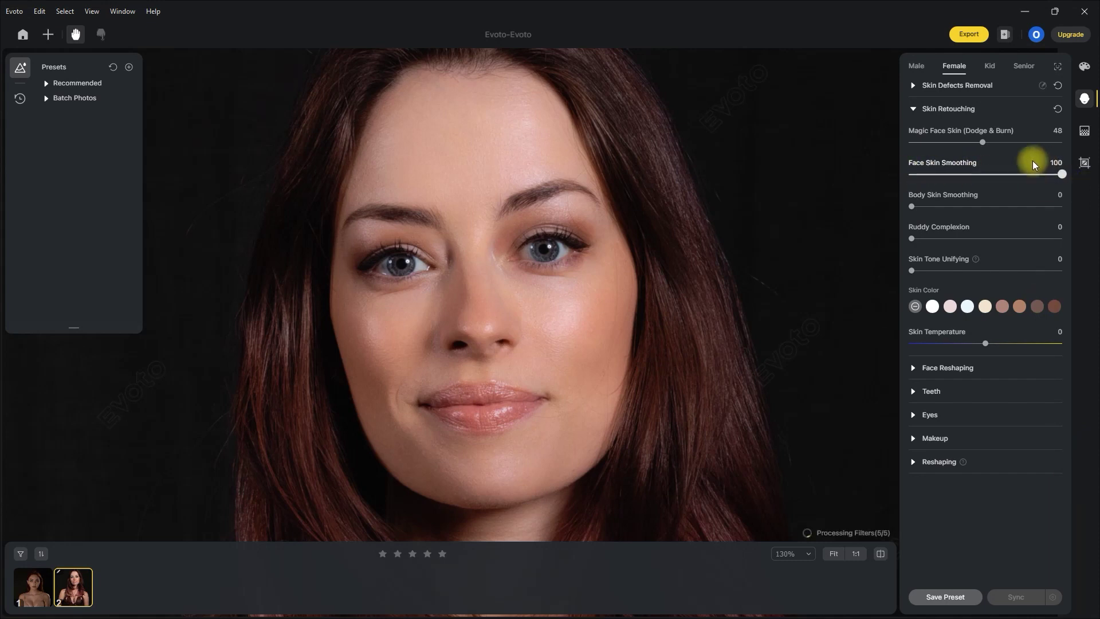
pyautogui.click(881, 555)
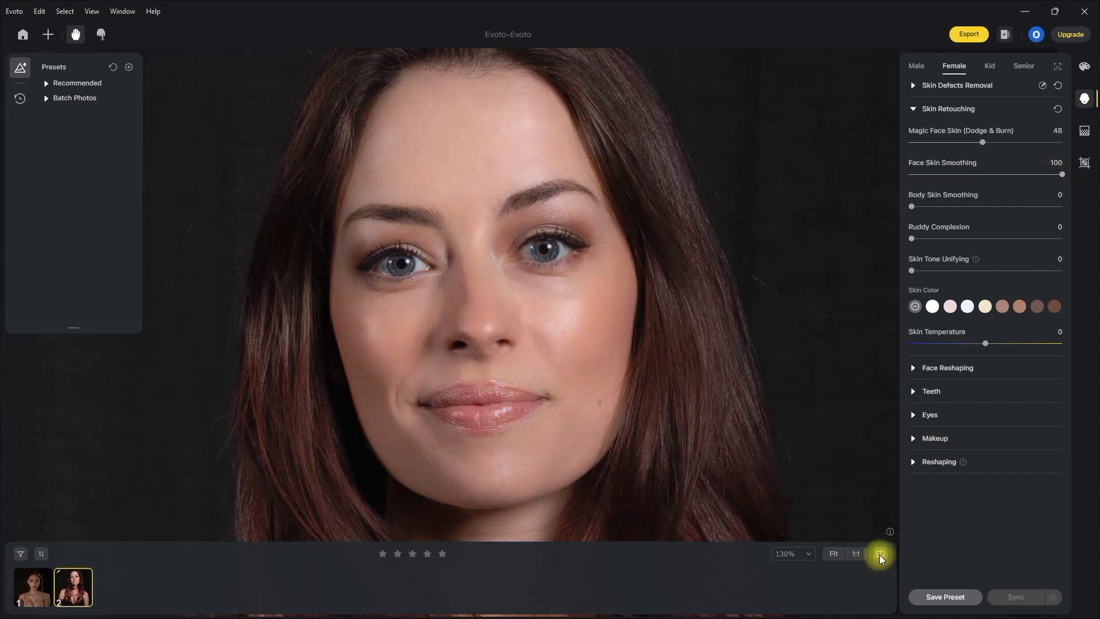
pyautogui.click(881, 554)
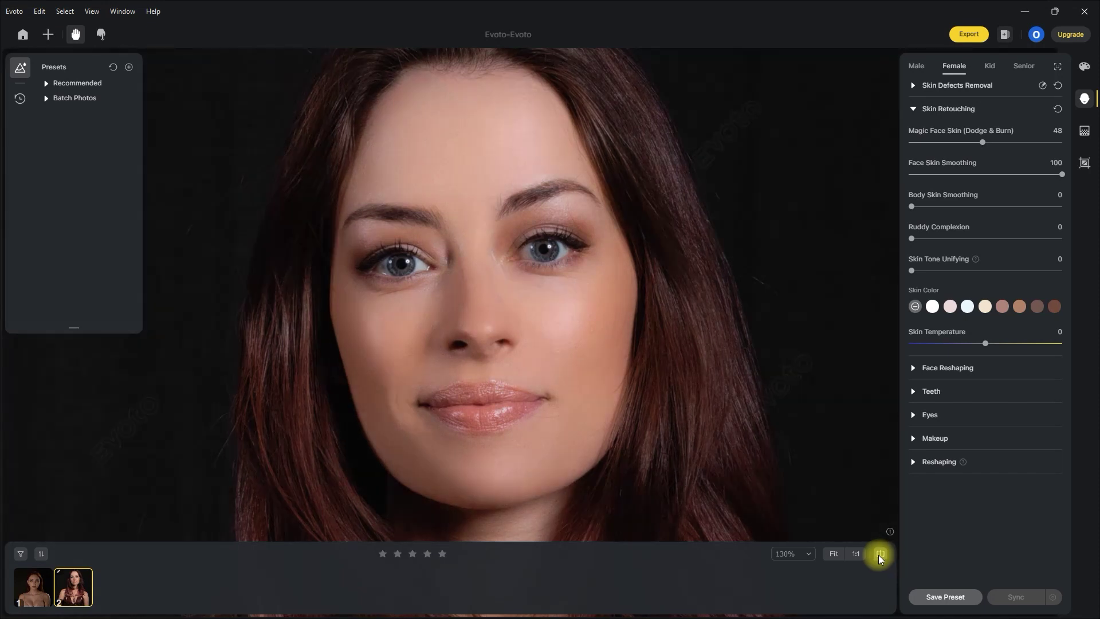
pyautogui.click(880, 555)
pyautogui.click(880, 555)
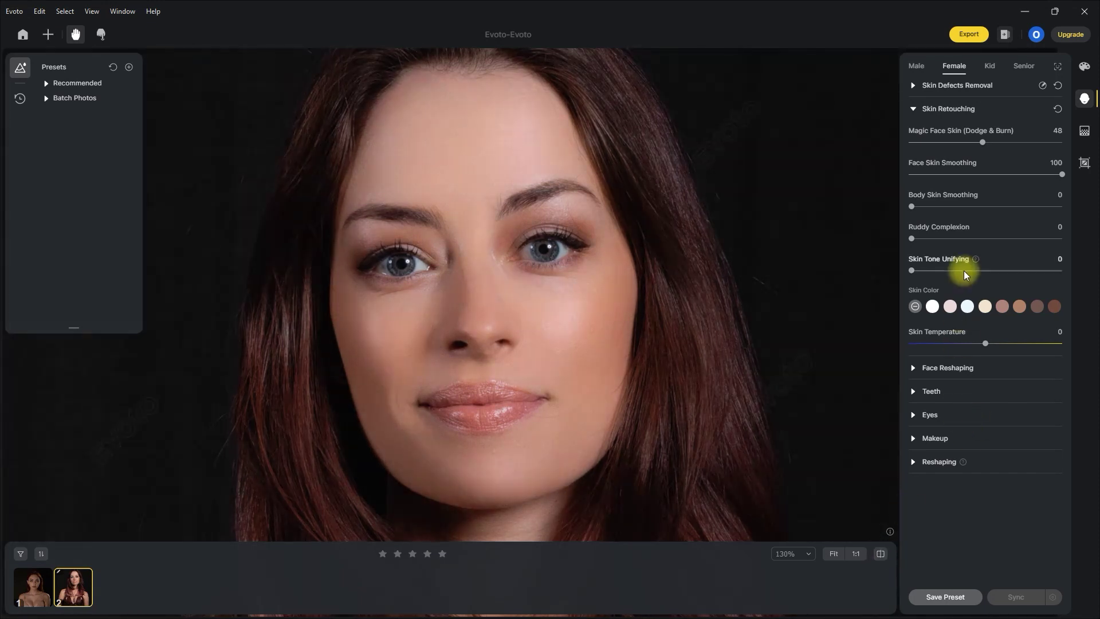
pyautogui.moveTo(1057, 174); pyautogui.dragTo(978, 180)
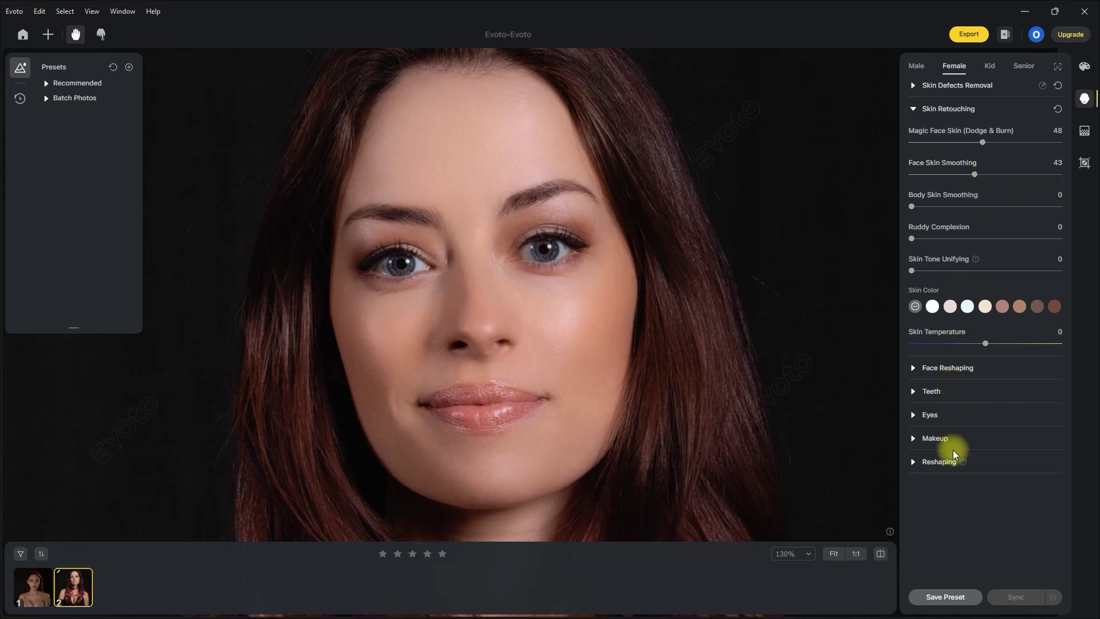
pyautogui.click(881, 554)
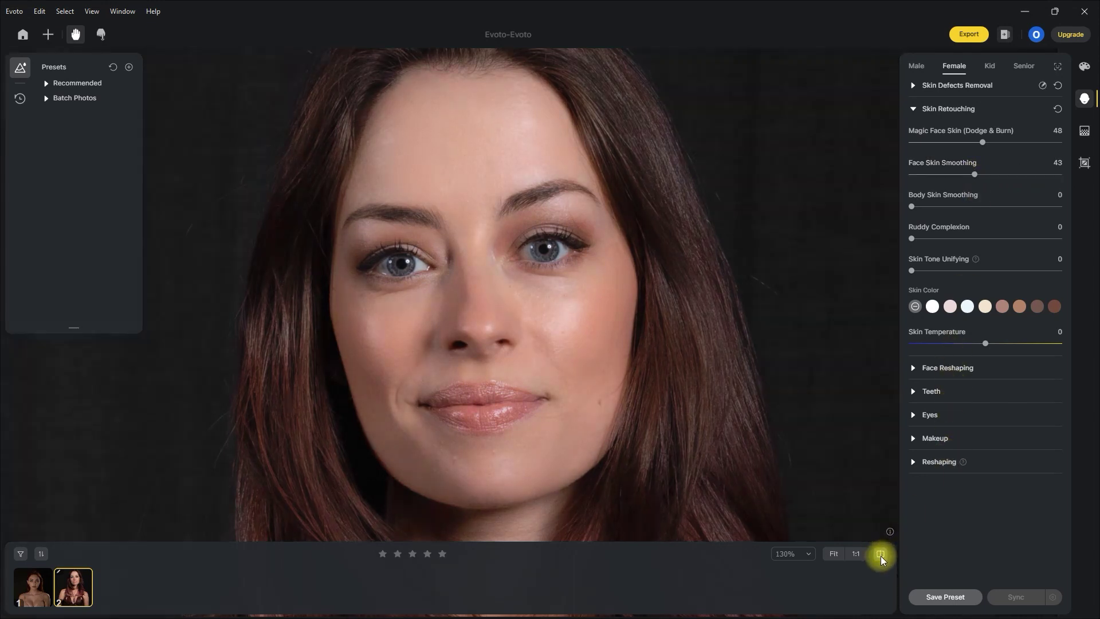
pyautogui.click(880, 555)
pyautogui.click(881, 555)
pyautogui.click(881, 555)
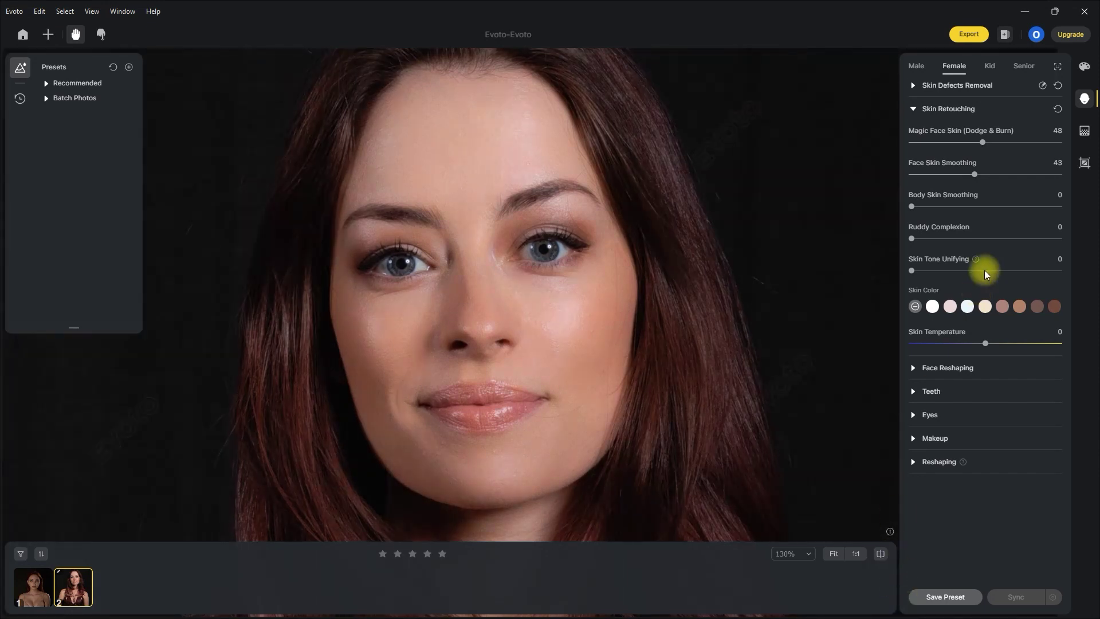
pyautogui.moveTo(913, 207); pyautogui.dragTo(951, 208)
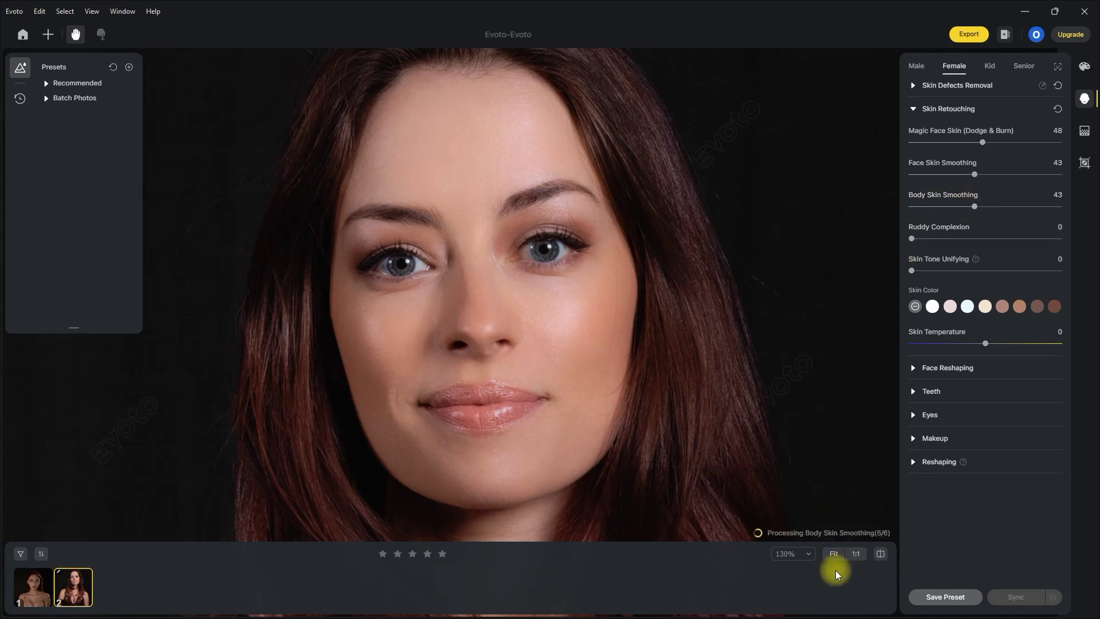
# Apply full ruddy complexion and try Skin Tone Unifying at 100, comparing with the original
pyautogui.click(834, 556)
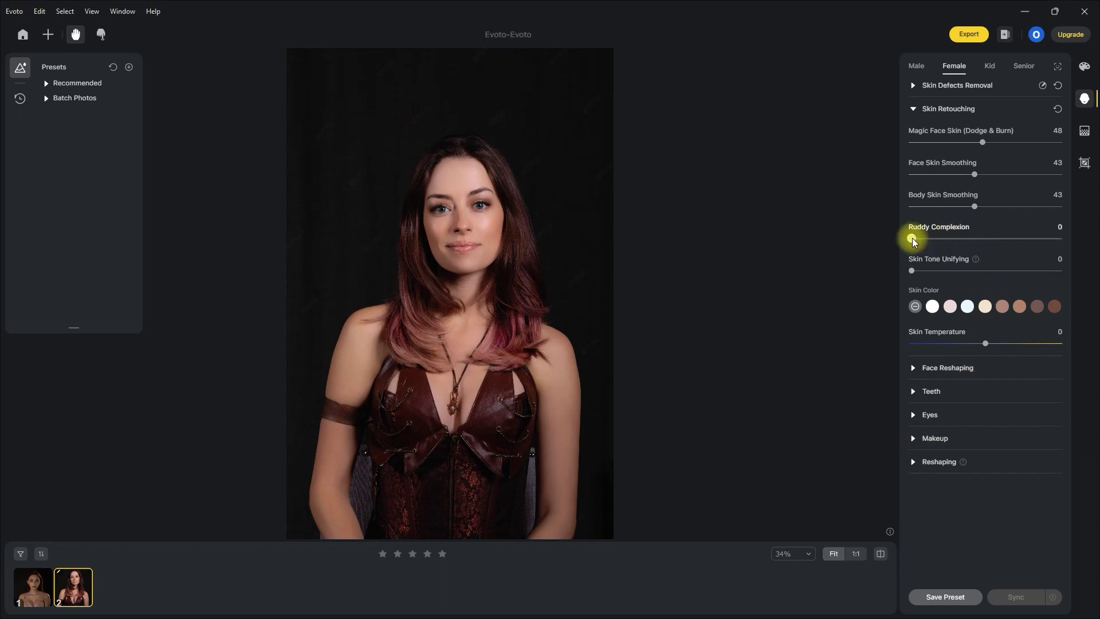
pyautogui.moveTo(912, 239)
pyautogui.mouseDown()
pyautogui.moveTo(915, 201)
pyautogui.moveTo(1095, 265)
pyautogui.moveTo(1005, 239)
pyautogui.moveTo(893, 239)
pyautogui.mouseUp()
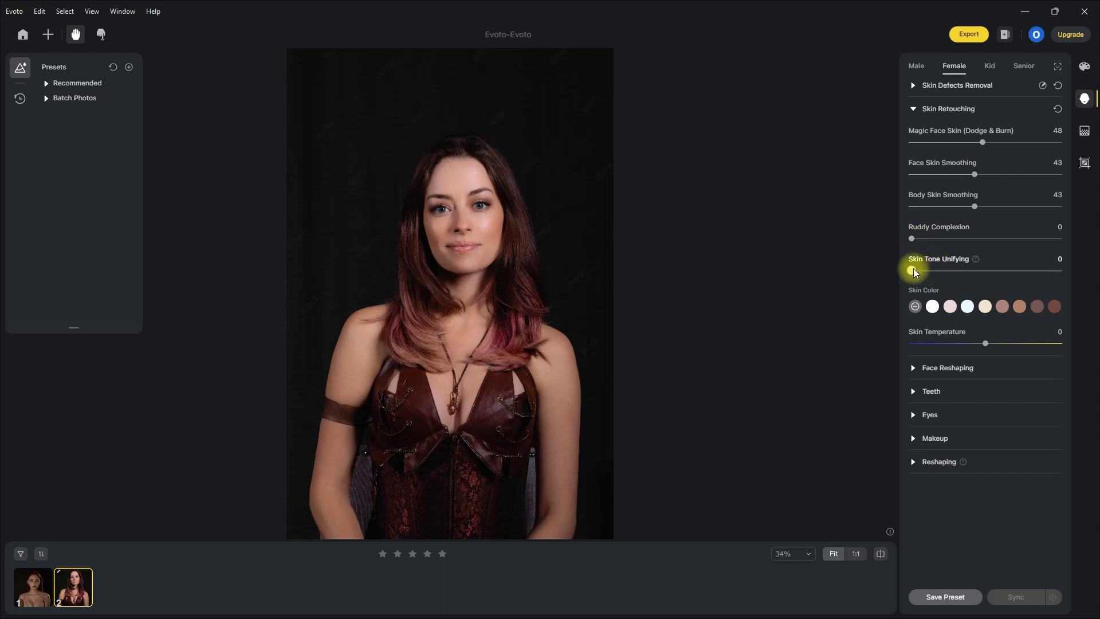
pyautogui.moveTo(914, 271); pyautogui.dragTo(1095, 275)
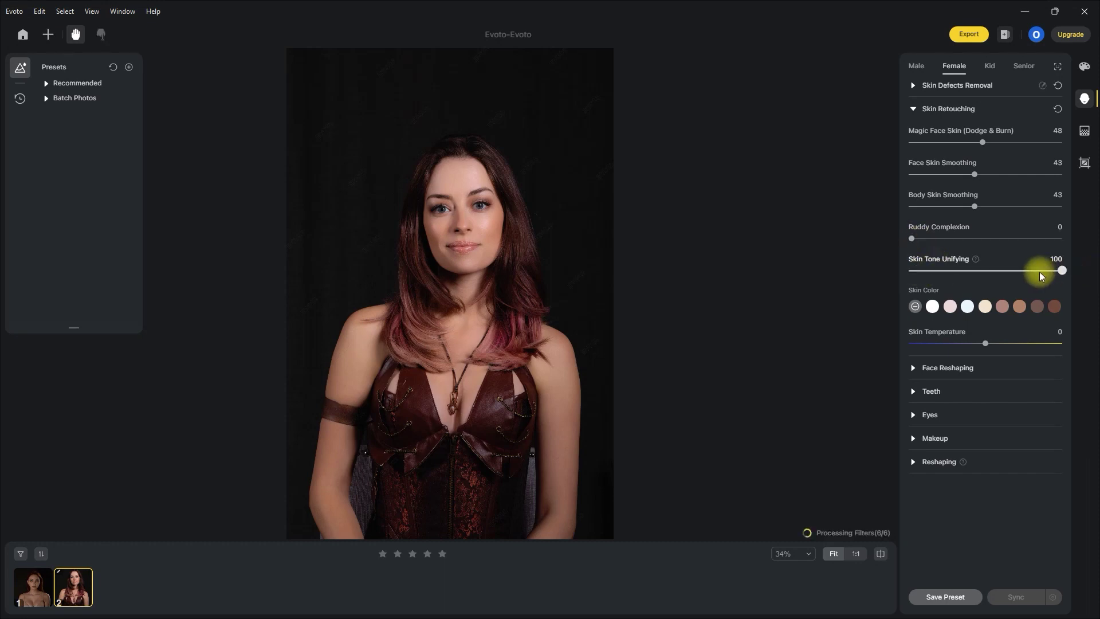
pyautogui.click(878, 555)
pyautogui.click(878, 555)
pyautogui.click(878, 554)
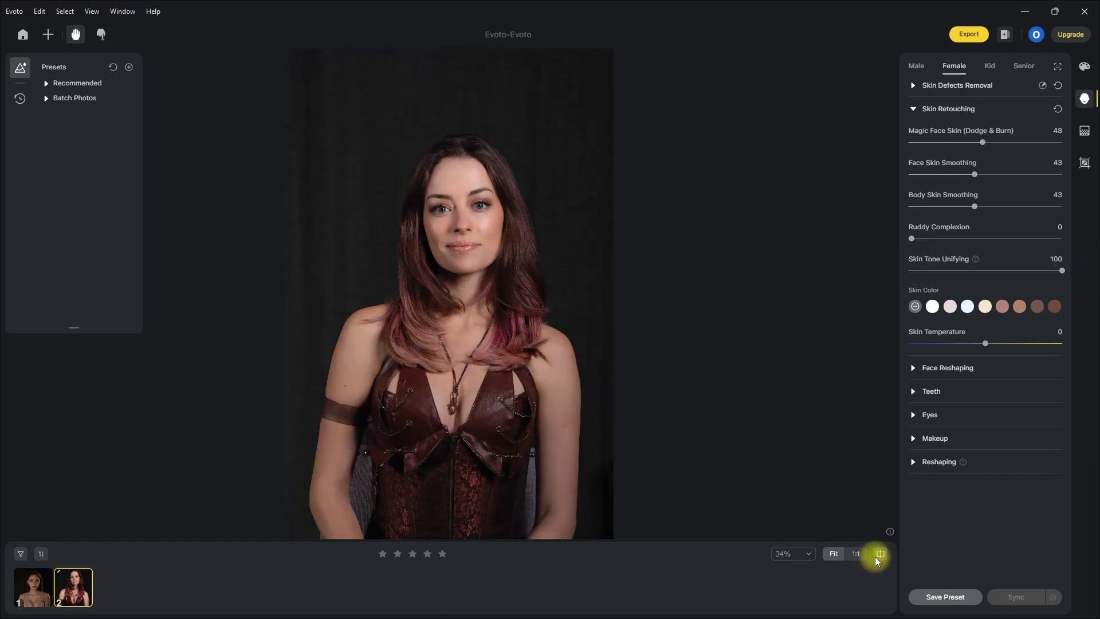
pyautogui.click(878, 555)
pyautogui.click(877, 554)
pyautogui.click(878, 555)
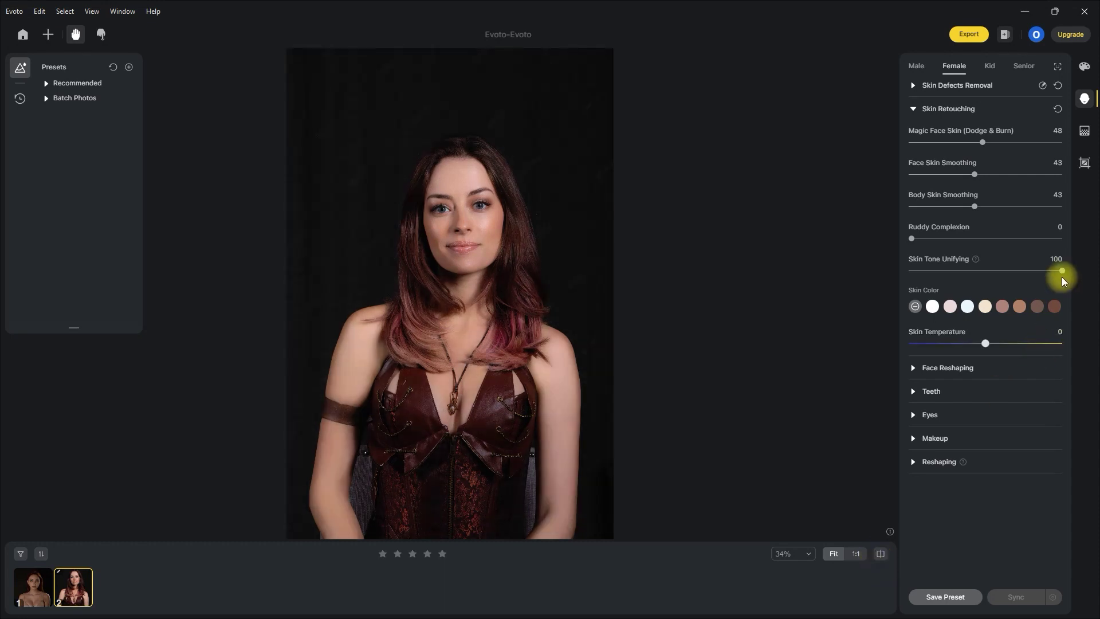
# Lower Skin Tone Unifying to 48 and compare with the unedited photo
pyautogui.moveTo(1062, 270); pyautogui.dragTo(980, 276)
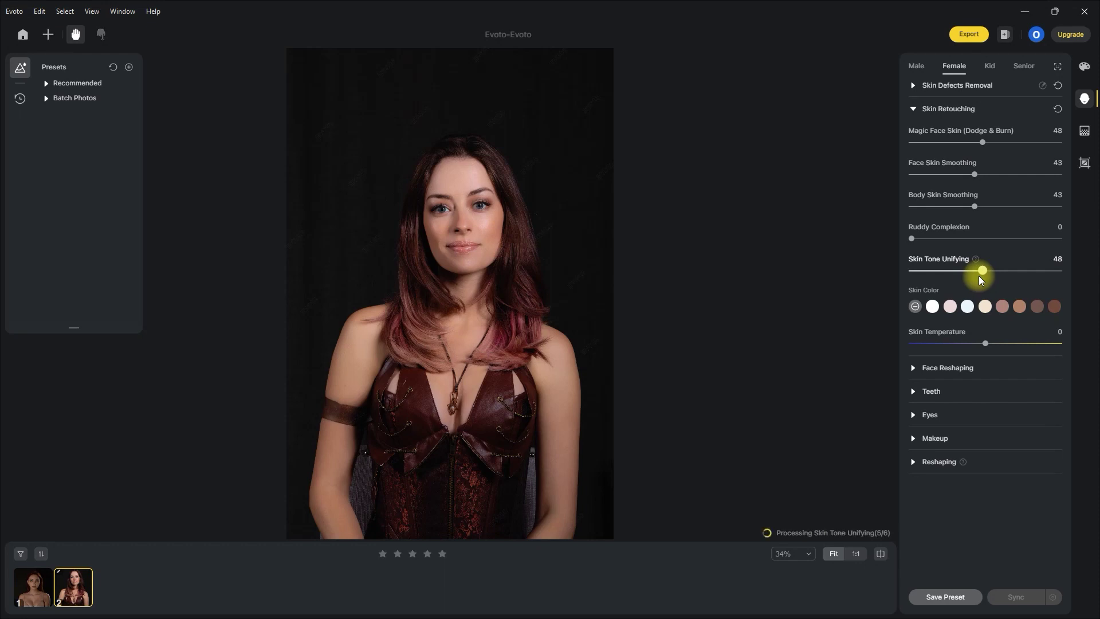
pyautogui.click(878, 554)
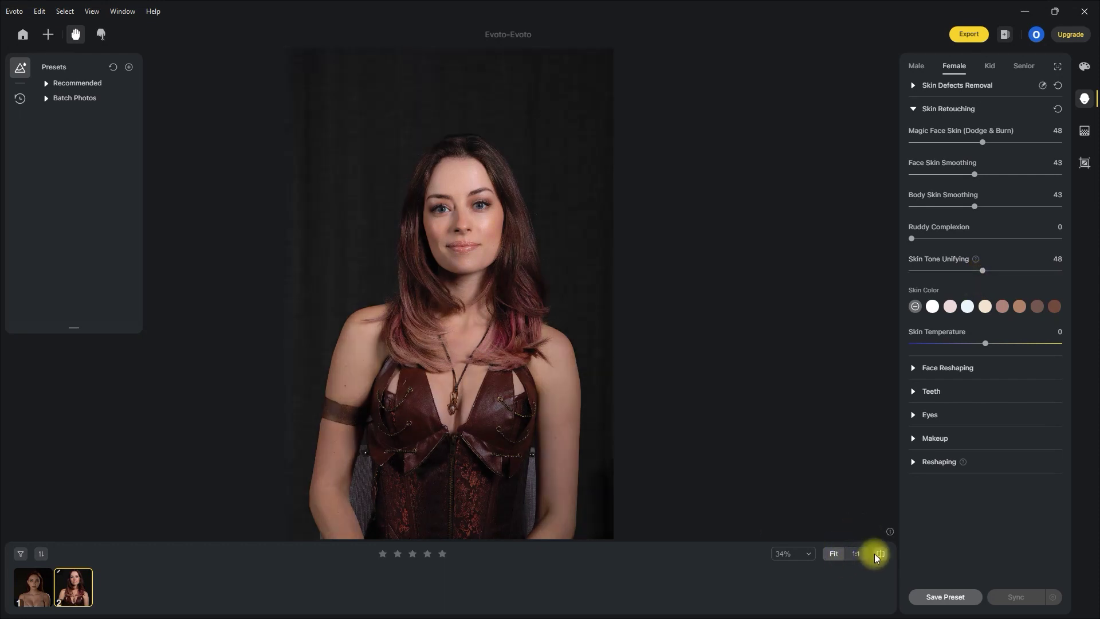
pyautogui.click(877, 556)
pyautogui.click(877, 556)
pyautogui.click(876, 556)
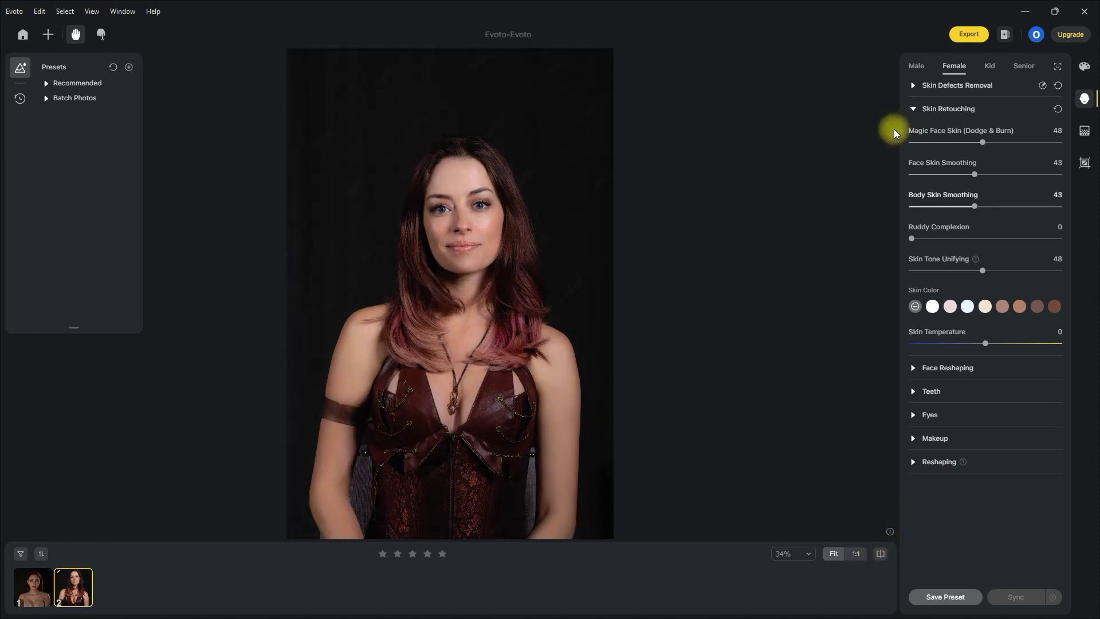
# Set Eye Brightness to 14, then briefly preview the Makeup and Reshaping sections
pyautogui.click(914, 109)
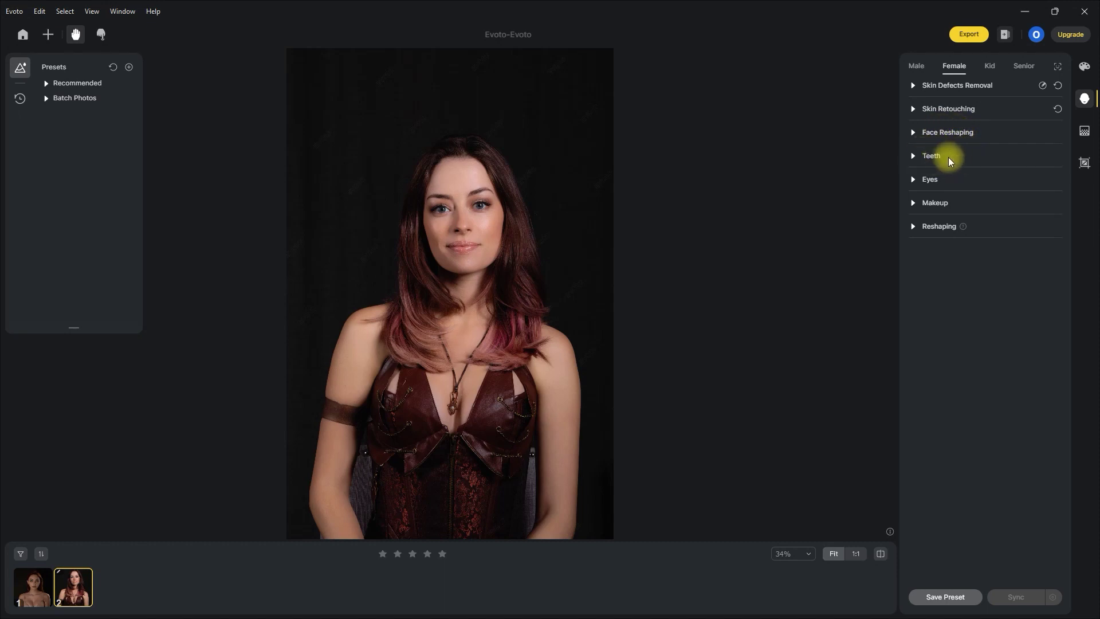
pyautogui.click(913, 181)
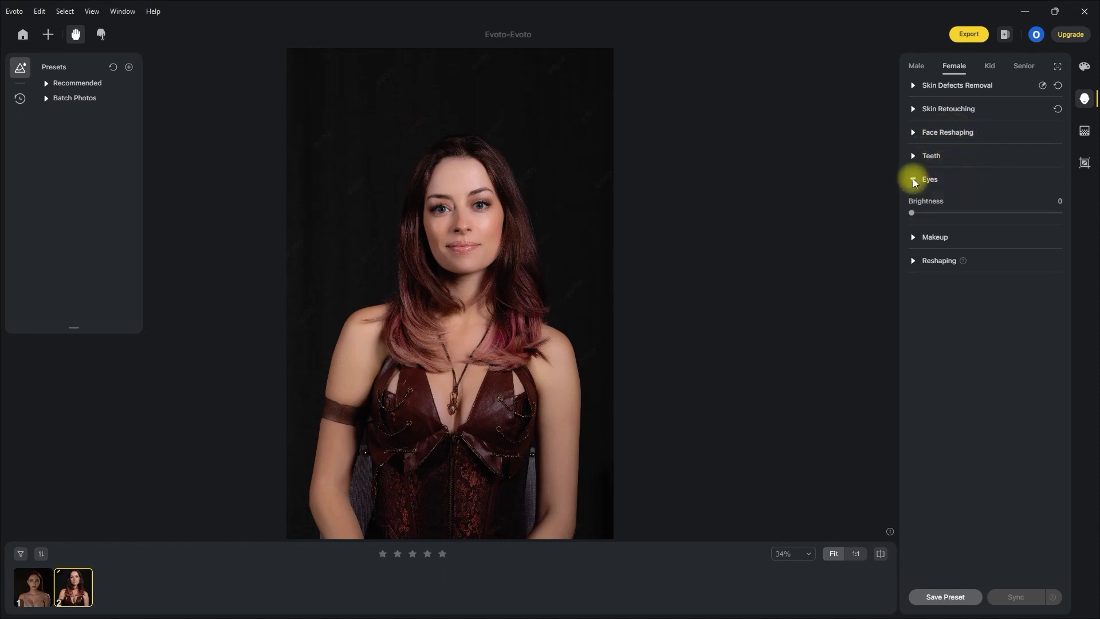
pyautogui.moveTo(912, 213); pyautogui.dragTo(929, 213)
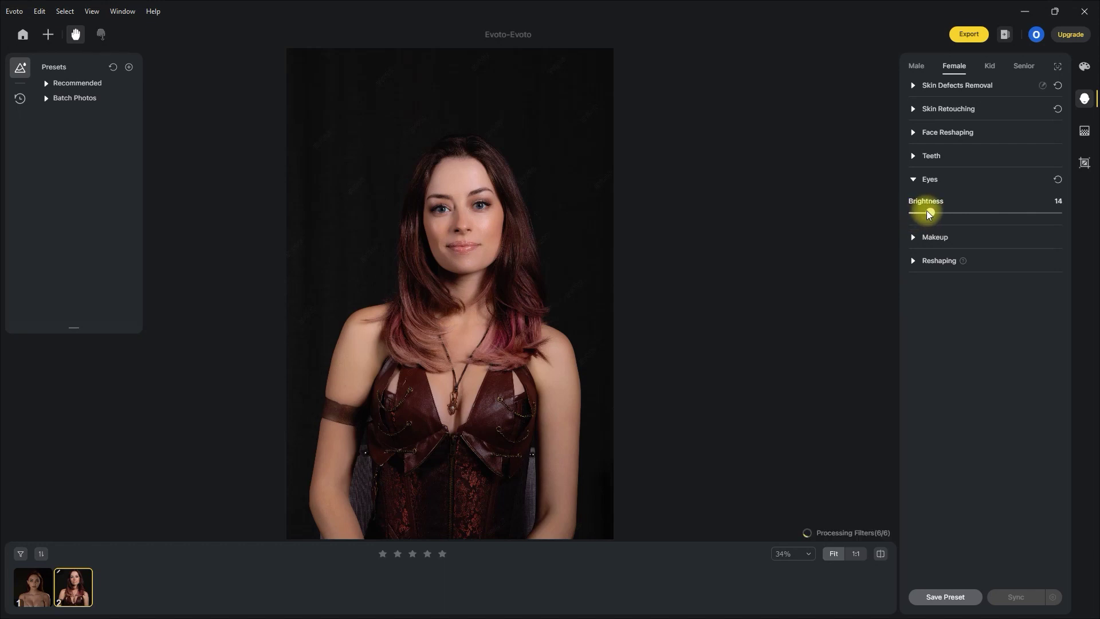
pyautogui.click(913, 179)
pyautogui.click(913, 203)
pyautogui.click(913, 203)
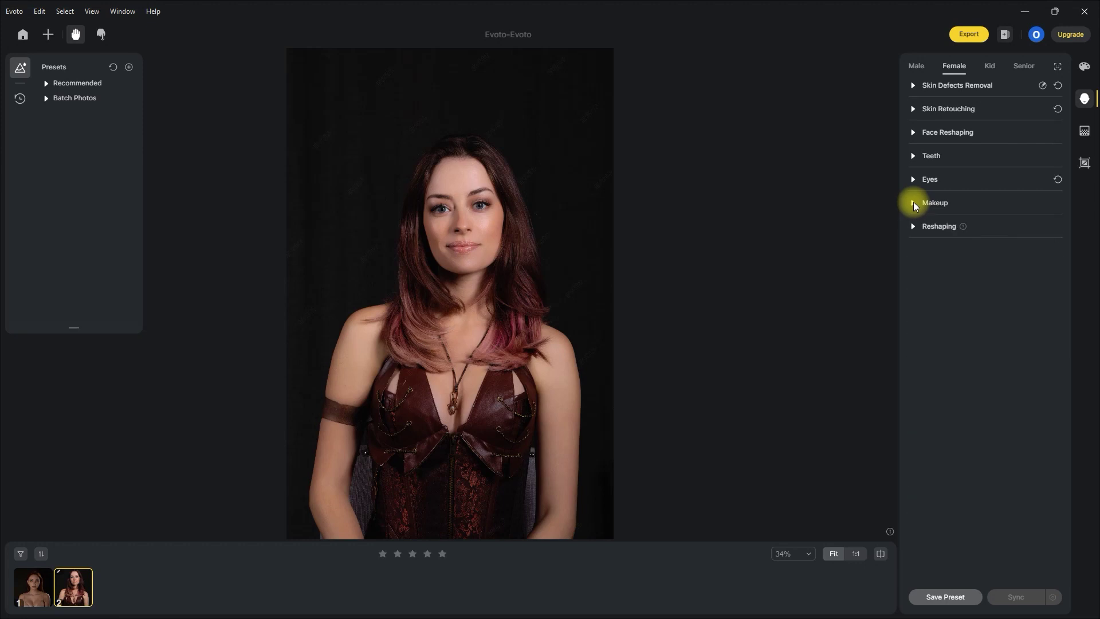
pyautogui.click(913, 226)
pyautogui.click(913, 227)
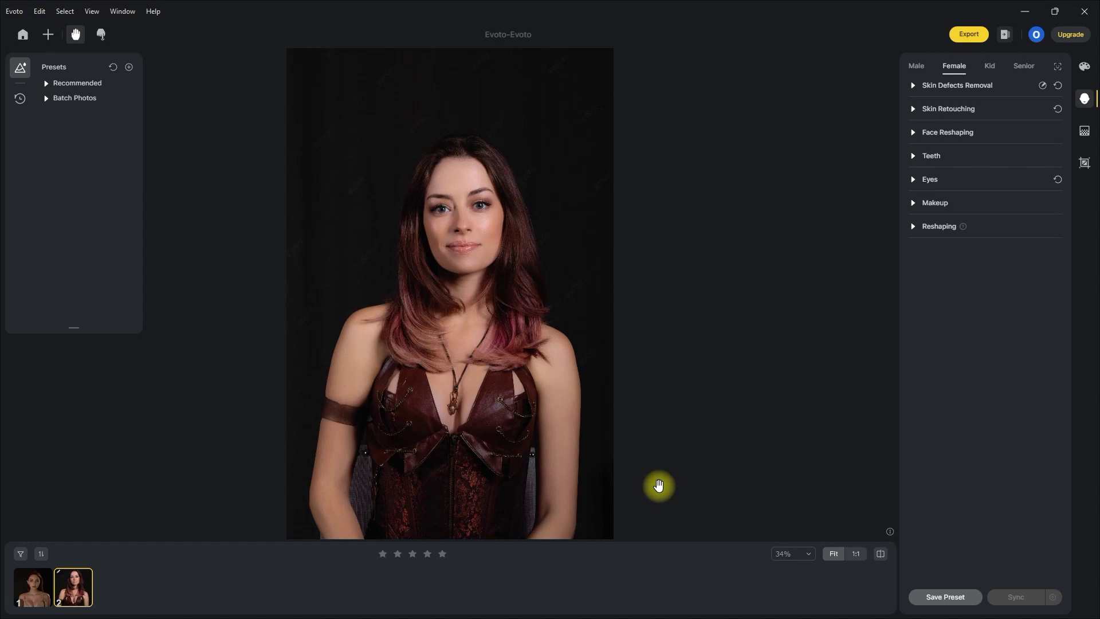
# Compare before/after, zoom into the face at 130%, and compare the close-up with the original
pyautogui.click(881, 553)
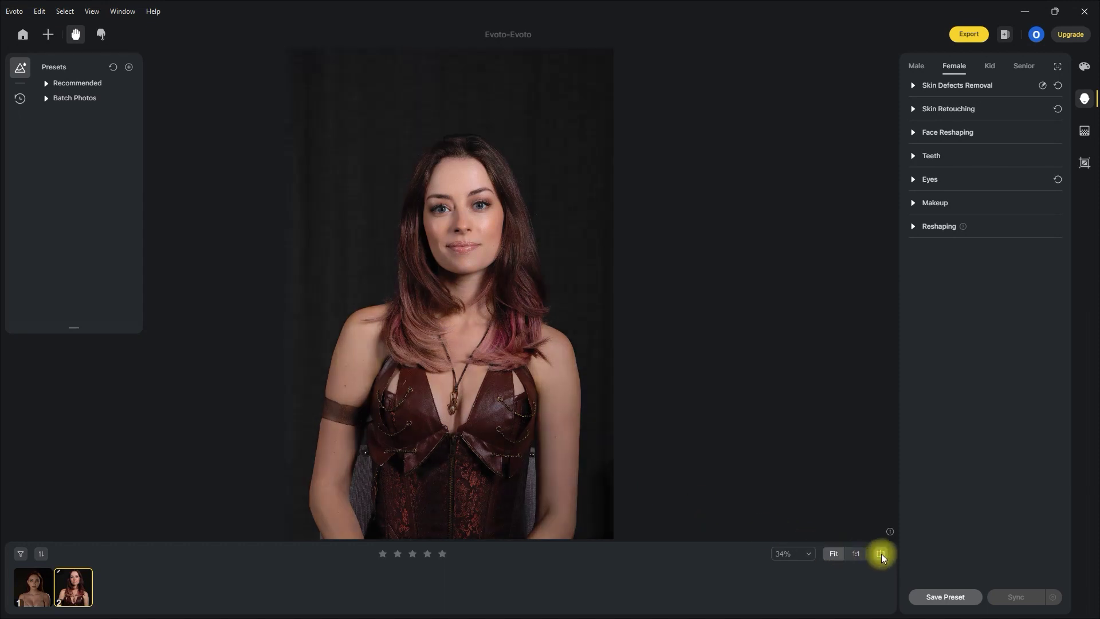
pyautogui.click(881, 554)
pyautogui.click(880, 554)
pyautogui.click(881, 554)
pyautogui.click(491, 275)
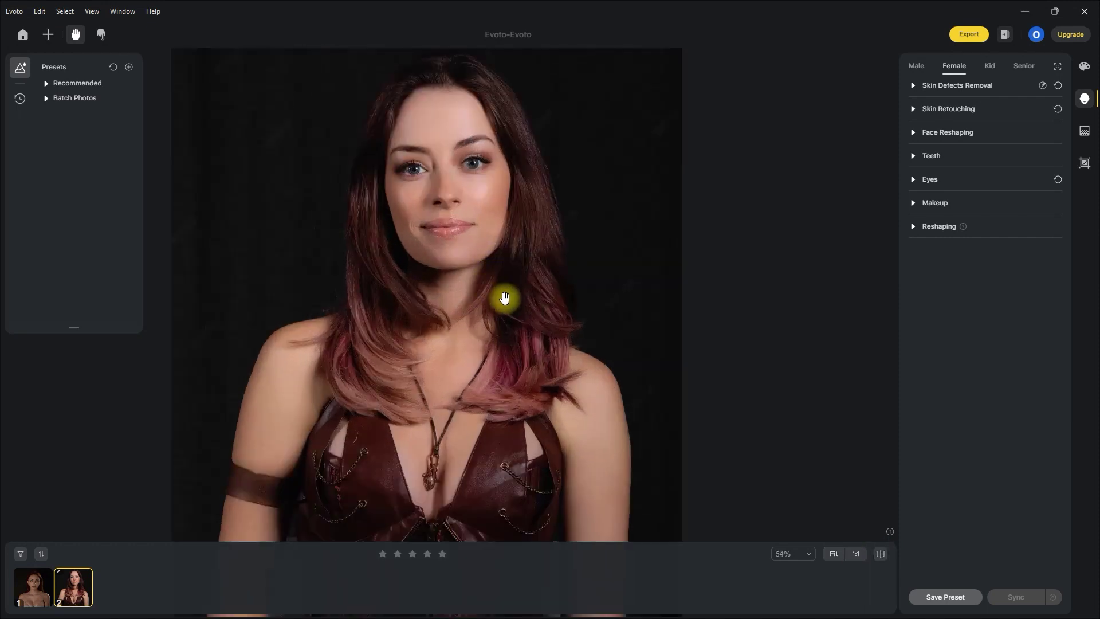
pyautogui.moveTo(515, 306); pyautogui.dragTo(621, 413)
pyautogui.scroll(2, 609, 459)
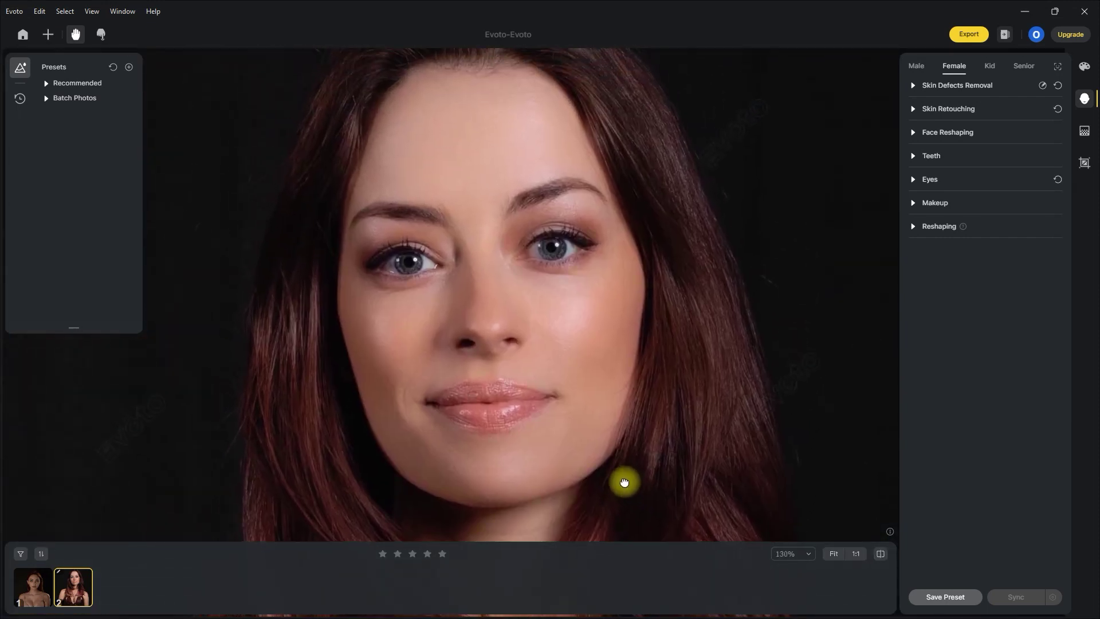
pyautogui.click(887, 558)
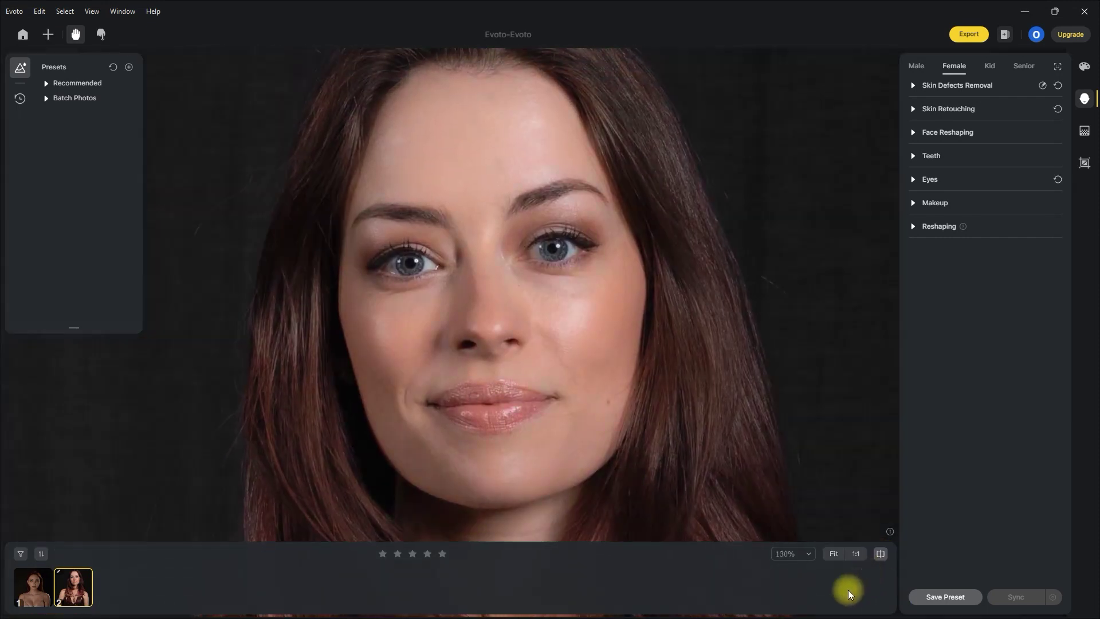
pyautogui.click(881, 553)
pyautogui.click(880, 553)
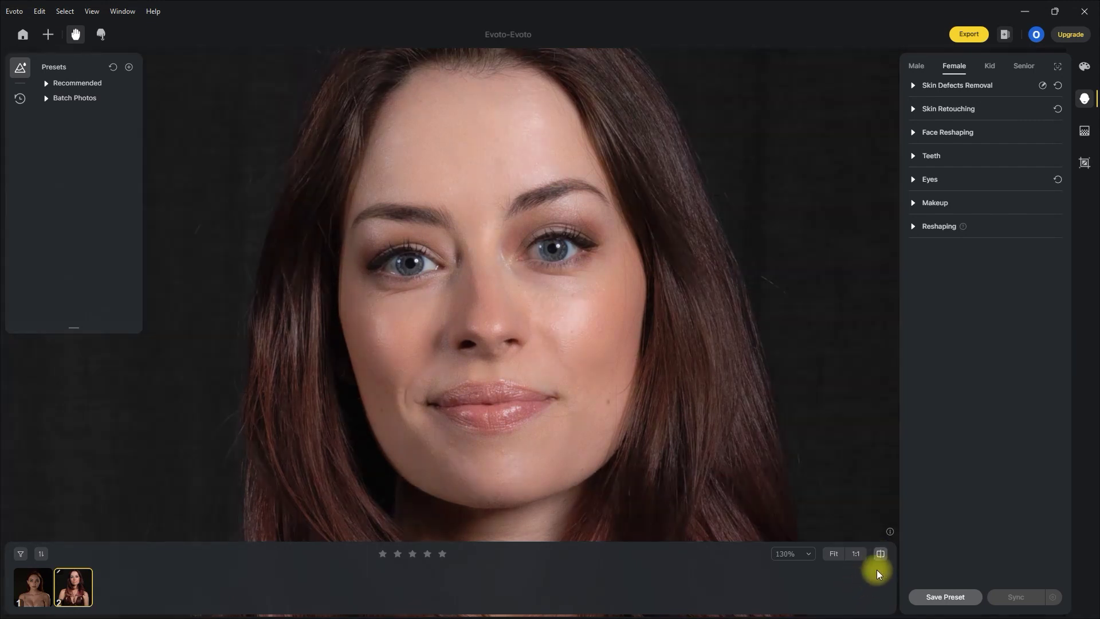
pyautogui.click(880, 553)
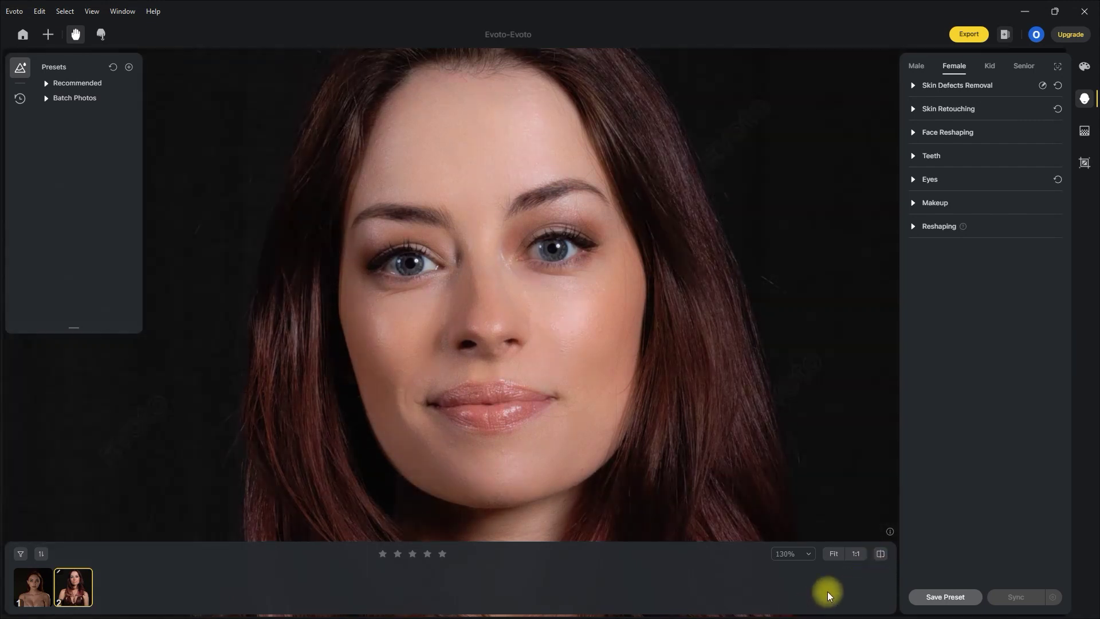
# Fit the photo and switch on Clean Solid Backdrop at Amount 100, comparing with the original
pyautogui.click(835, 555)
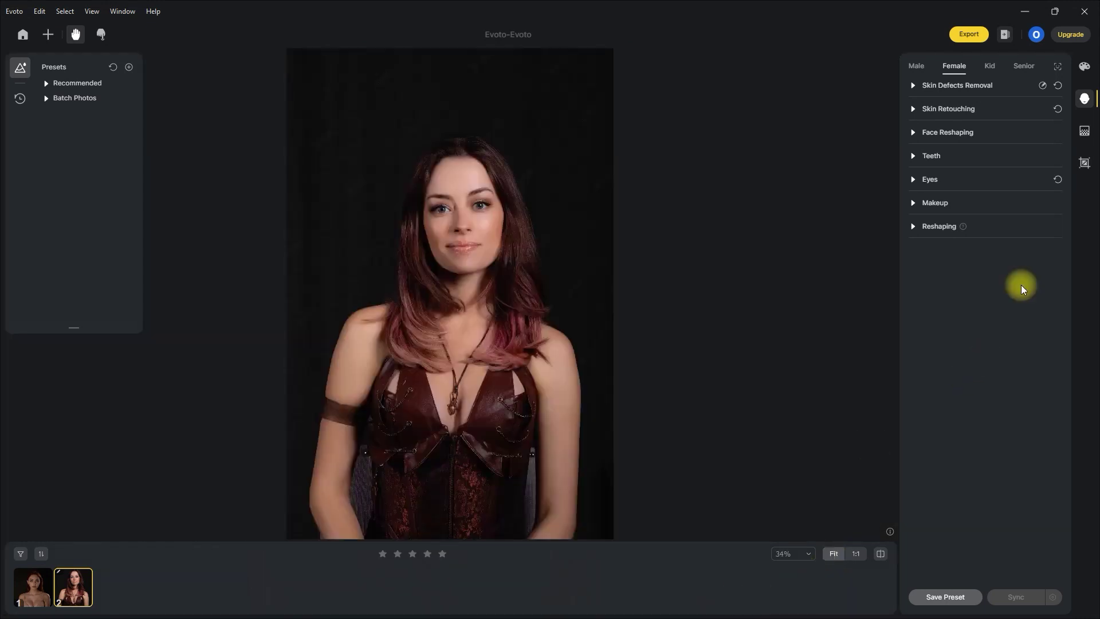
pyautogui.click(1086, 133)
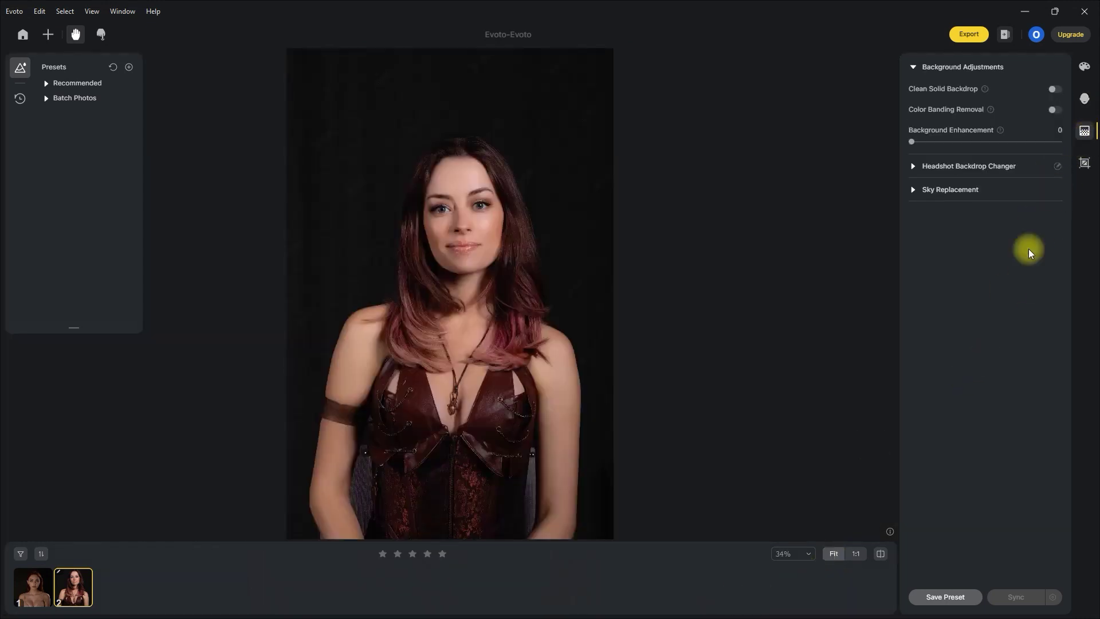
pyautogui.click(1054, 89)
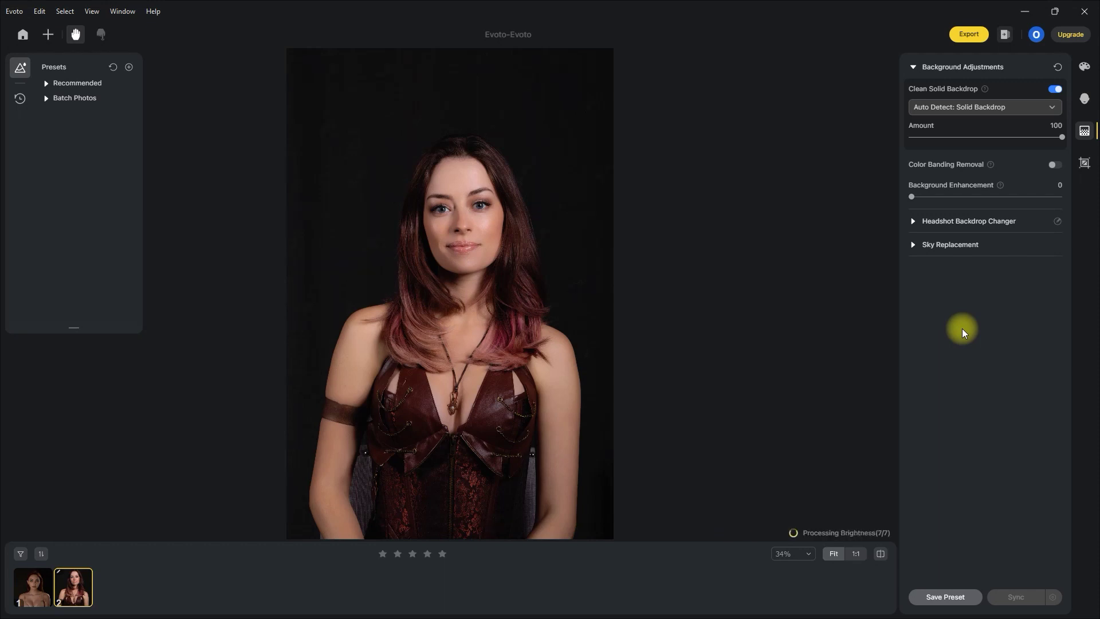
pyautogui.click(881, 554)
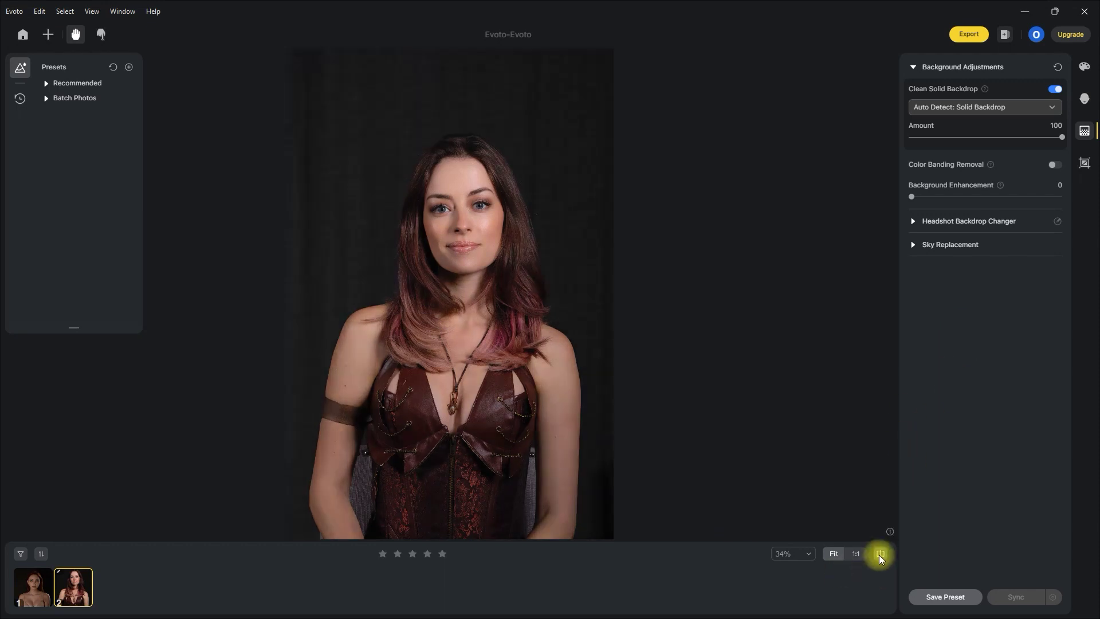
pyautogui.click(881, 554)
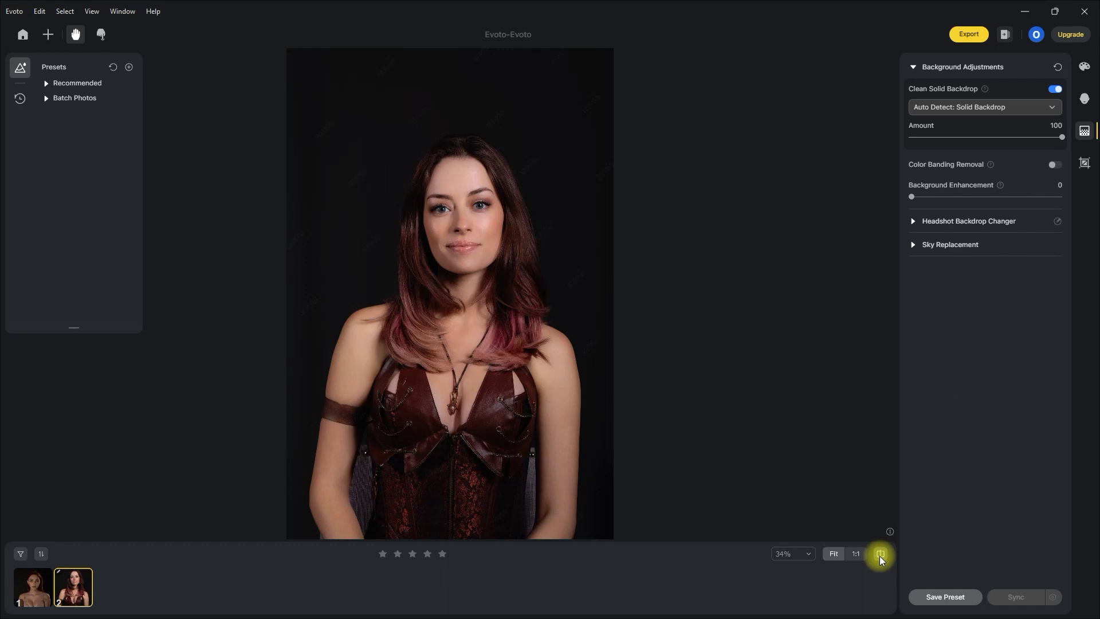
pyautogui.click(880, 554)
# Turn on Color Banding Removal and compare the treated backdrop with the original
pyautogui.click(881, 554)
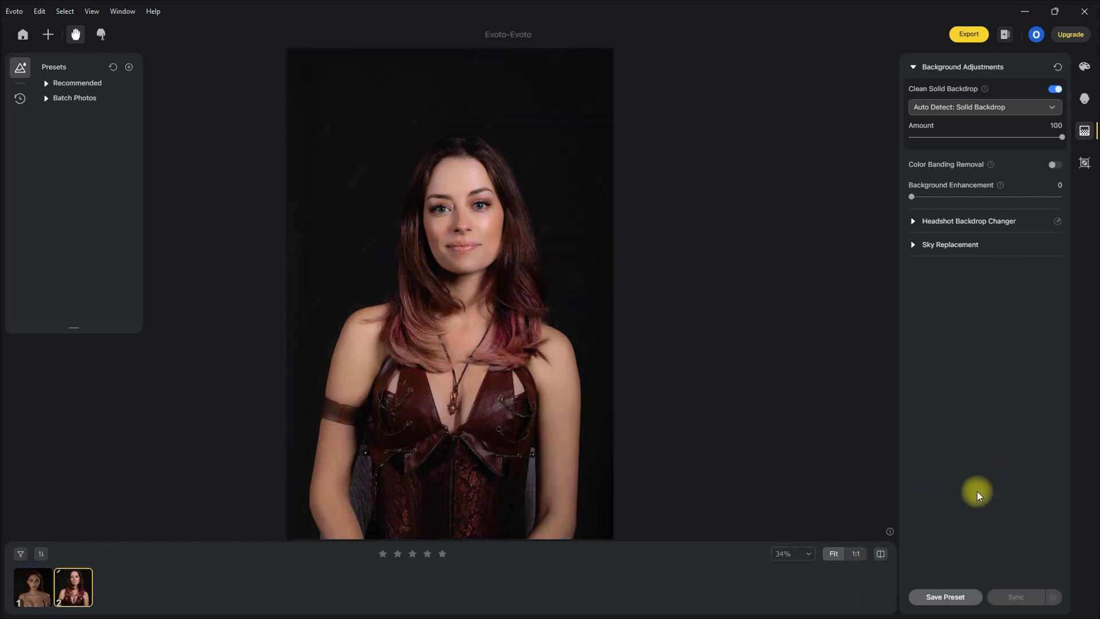
pyautogui.click(1053, 165)
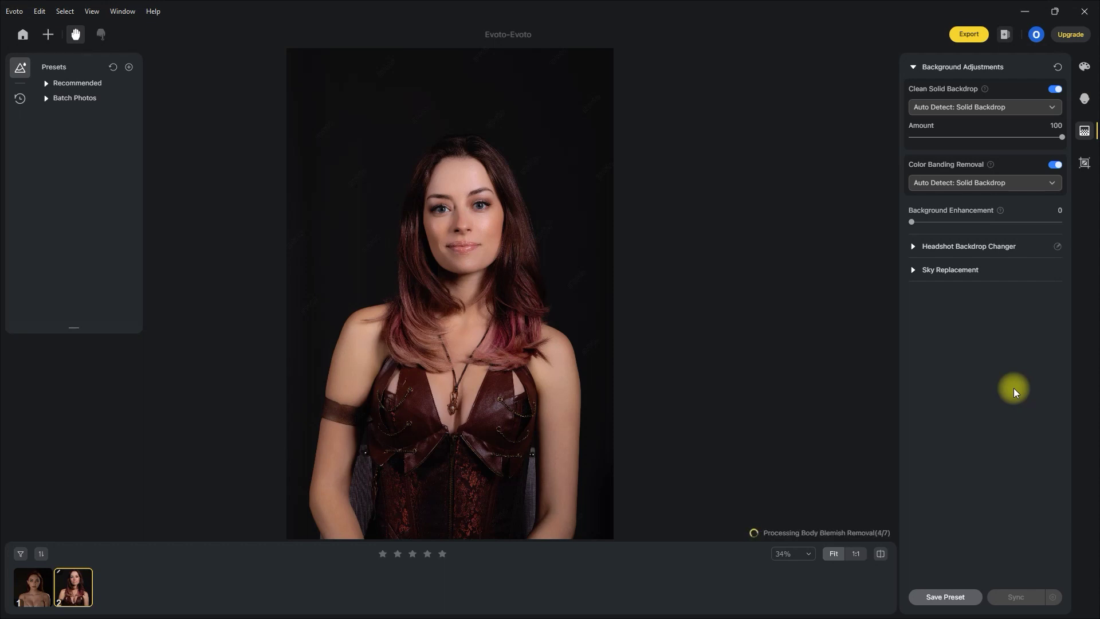
pyautogui.click(880, 553)
pyautogui.click(880, 553)
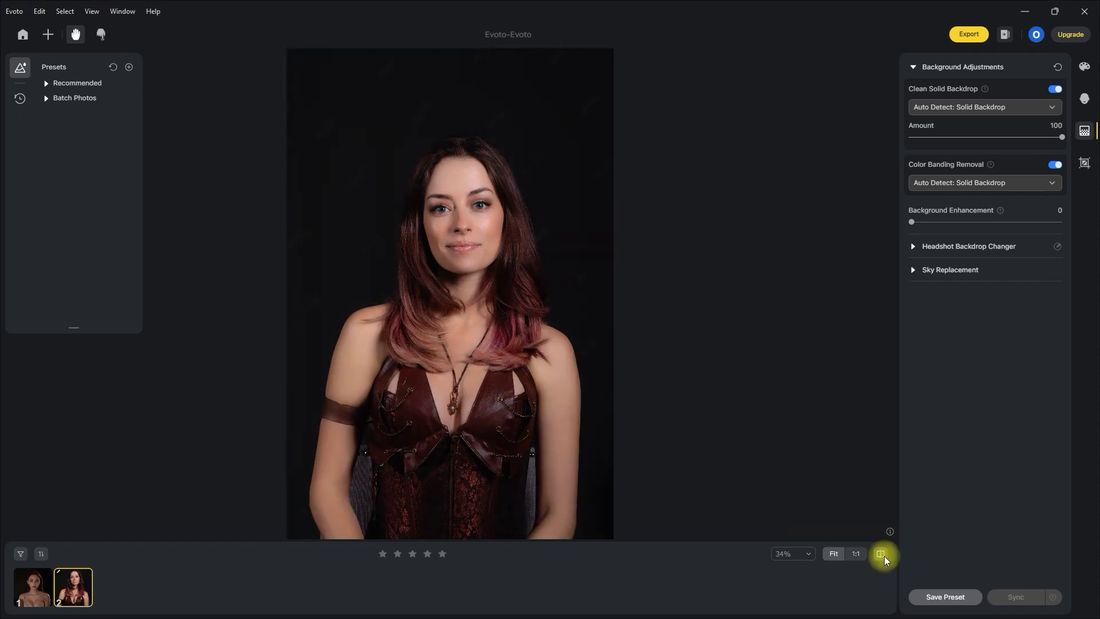
pyautogui.click(880, 553)
pyautogui.click(885, 558)
# Set Background Enhancement to 50 and inspect the backdrop above the head
pyautogui.click(985, 223)
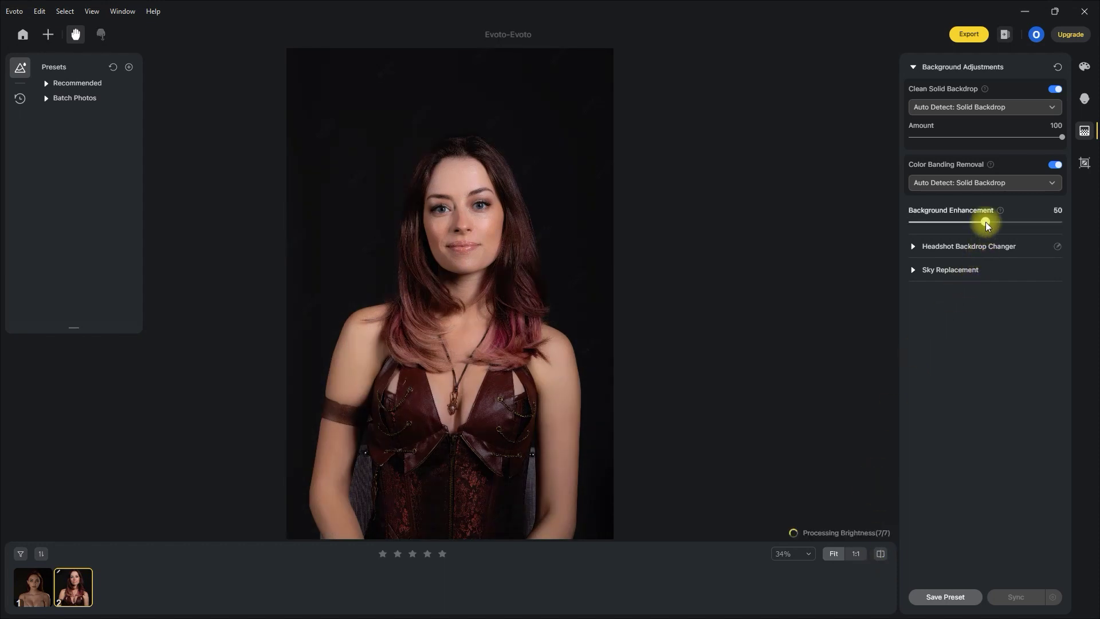
pyautogui.scroll(5, 523, 260)
pyautogui.scroll(-2, 561, 281)
pyautogui.moveTo(562, 281); pyautogui.dragTo(390, 454)
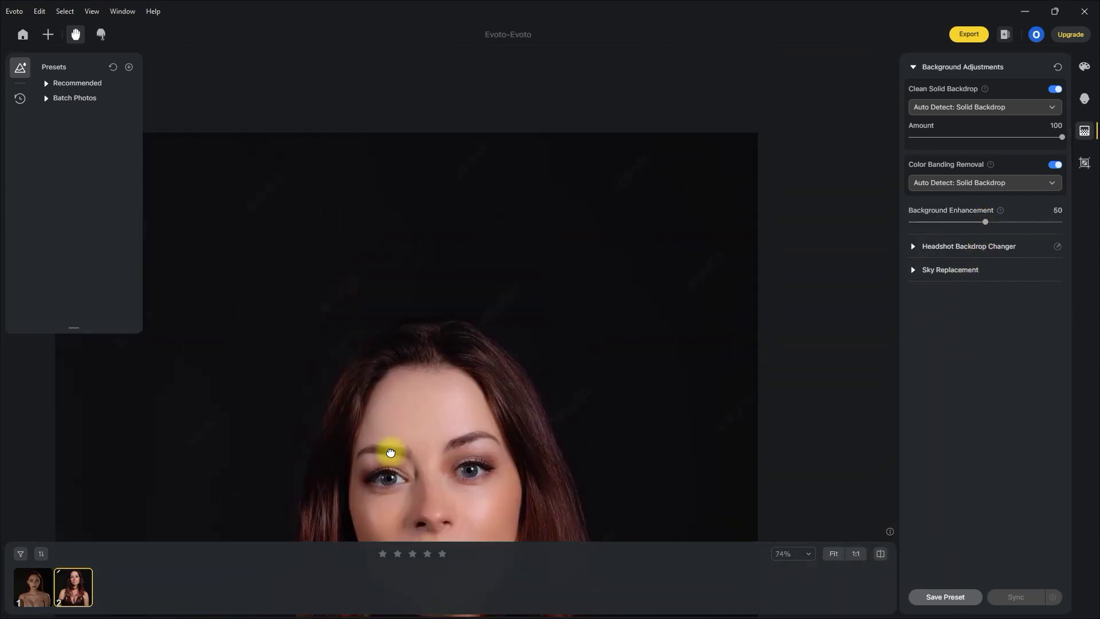
pyautogui.scroll(-5, 516, 344)
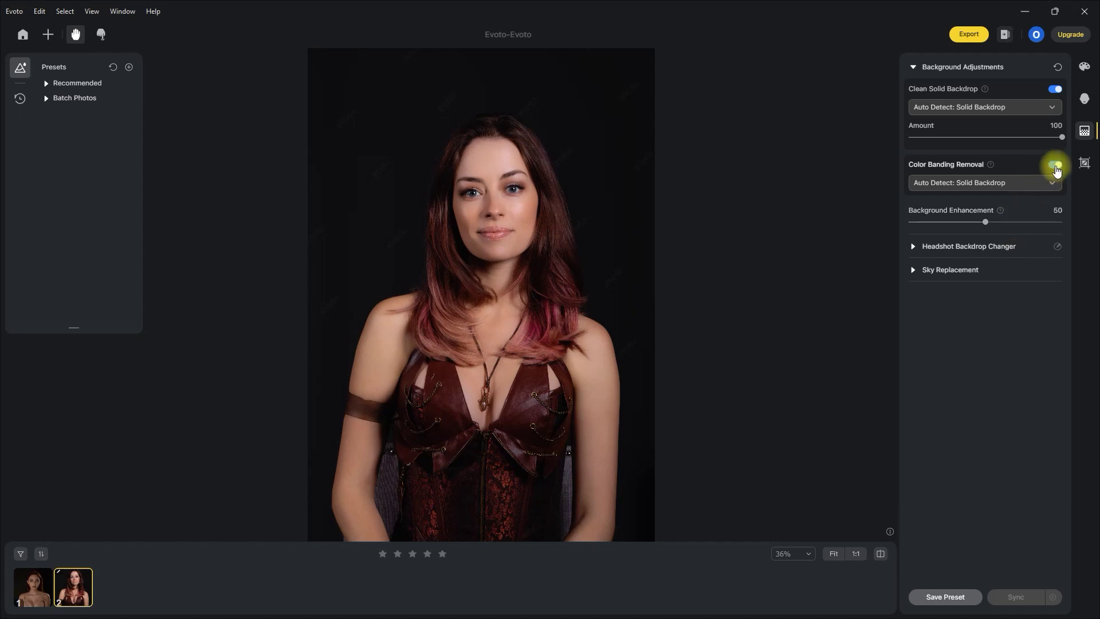
# Turn off Color Banding Removal and Clean Solid Backdrop, then apply the blue Gradient backdrop
pyautogui.click(1055, 165)
pyautogui.click(1054, 89)
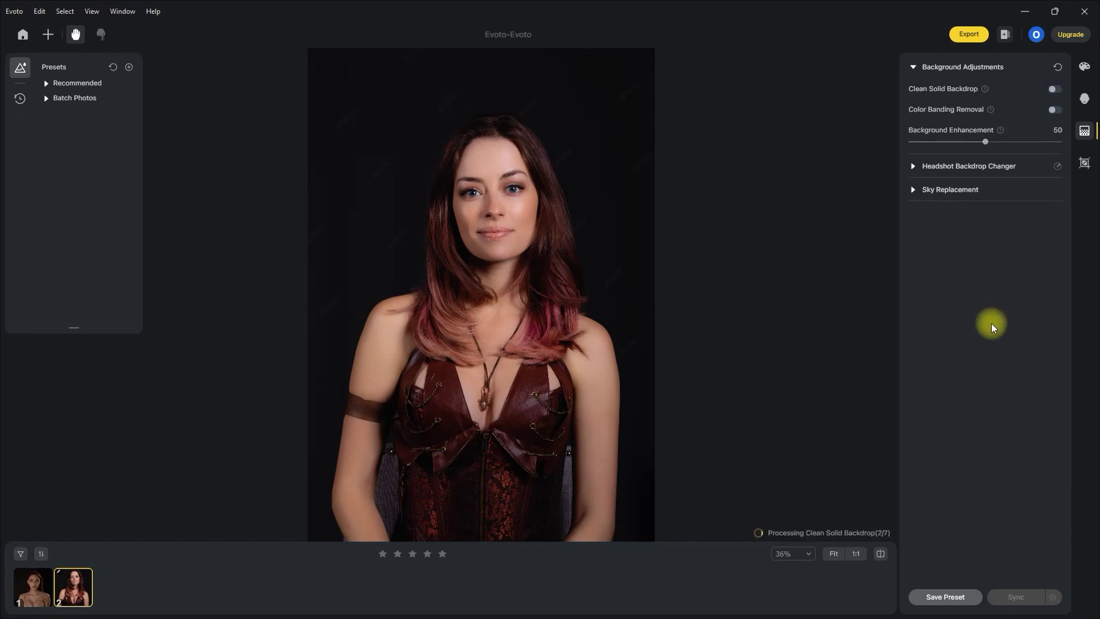
pyautogui.click(913, 66)
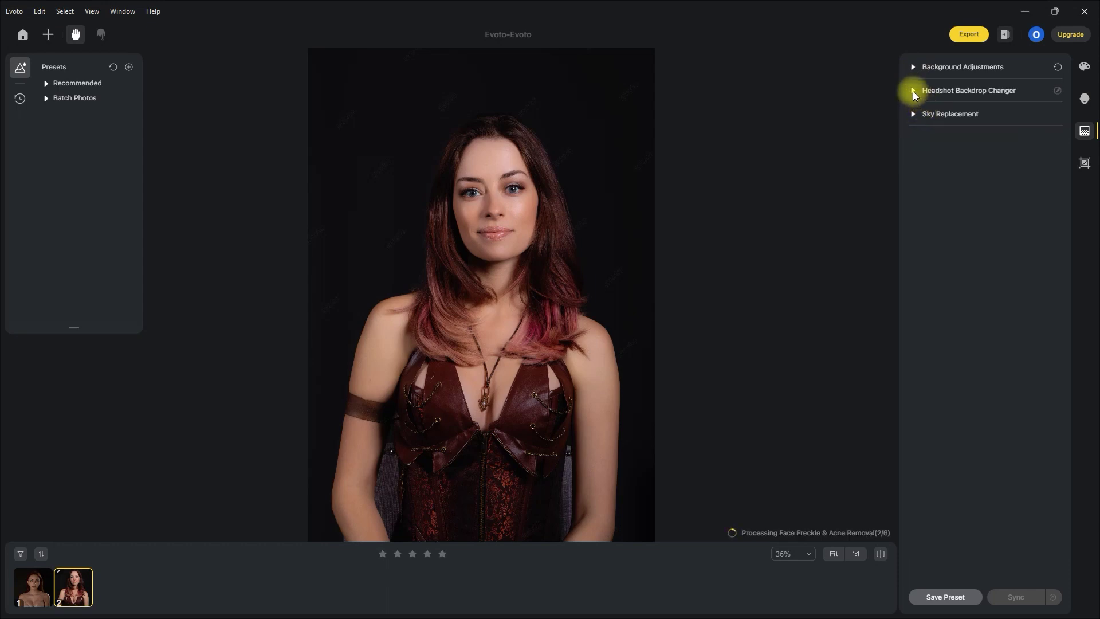
pyautogui.click(914, 91)
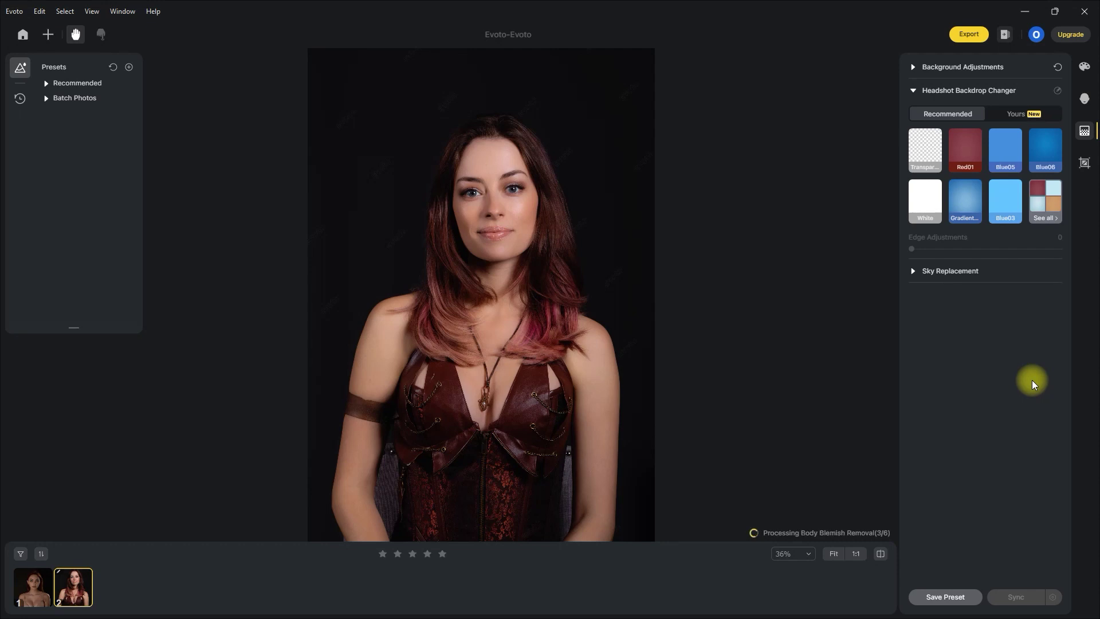
pyautogui.click(974, 231)
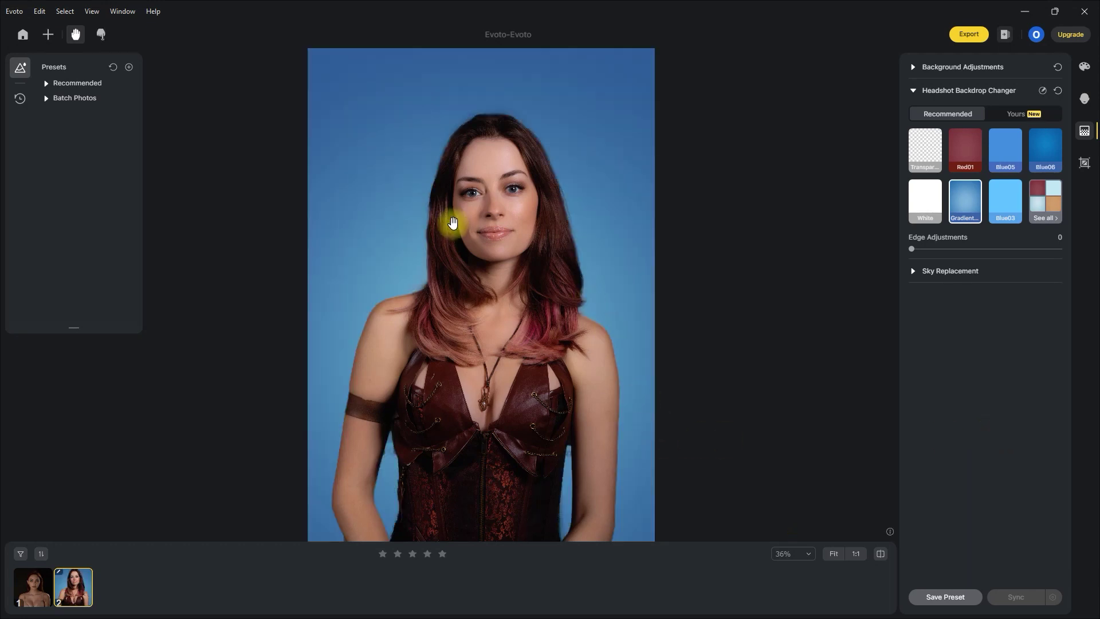
# Zoom in and pan over the hair, top of the head and face to check the backdrop edges
pyautogui.scroll(5, 453, 224)
pyautogui.moveTo(482, 201); pyautogui.dragTo(437, 381)
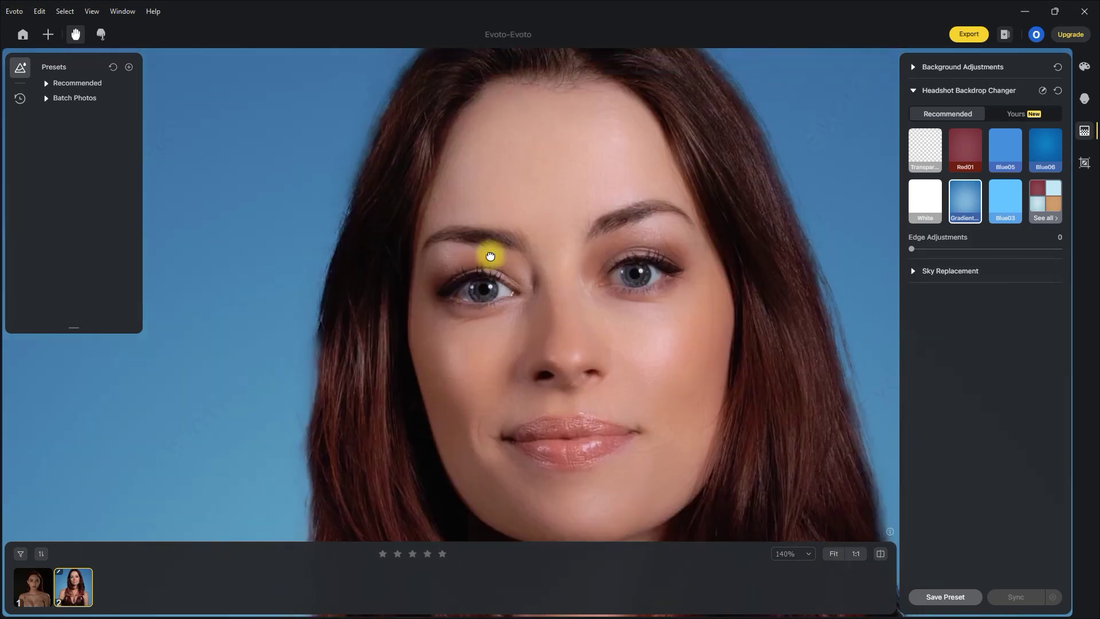
pyautogui.moveTo(490, 256); pyautogui.dragTo(489, 319)
pyautogui.moveTo(641, 307); pyautogui.dragTo(630, 350)
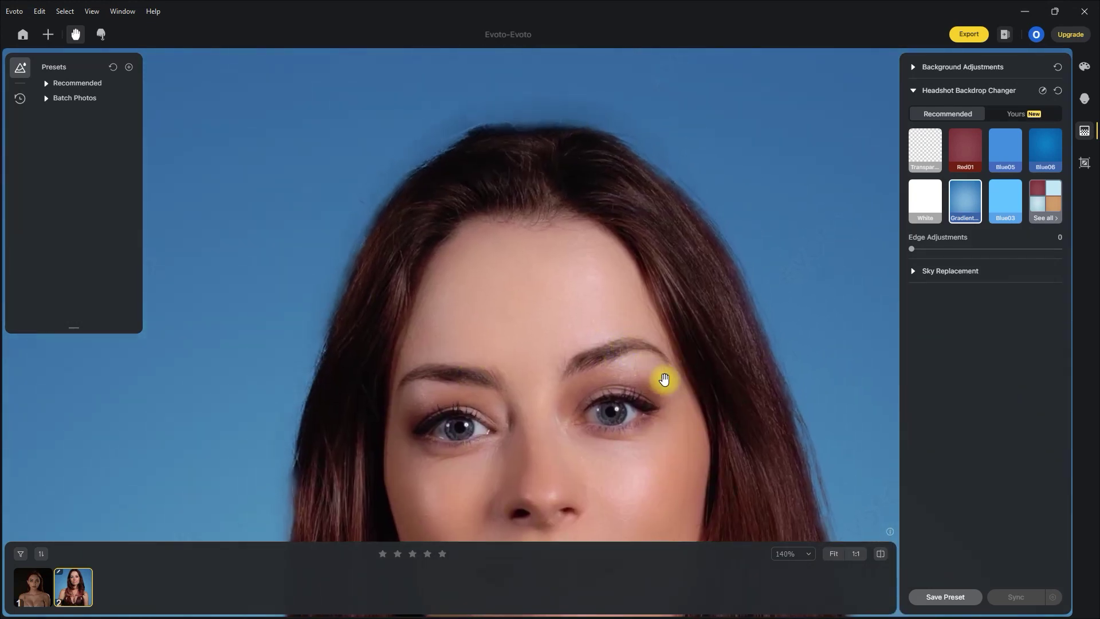
pyautogui.moveTo(668, 412)
pyautogui.mouseDown()
pyautogui.moveTo(633, 342)
pyautogui.moveTo(630, 237)
pyautogui.mouseUp()
pyautogui.moveTo(629, 371); pyautogui.dragTo(621, 246)
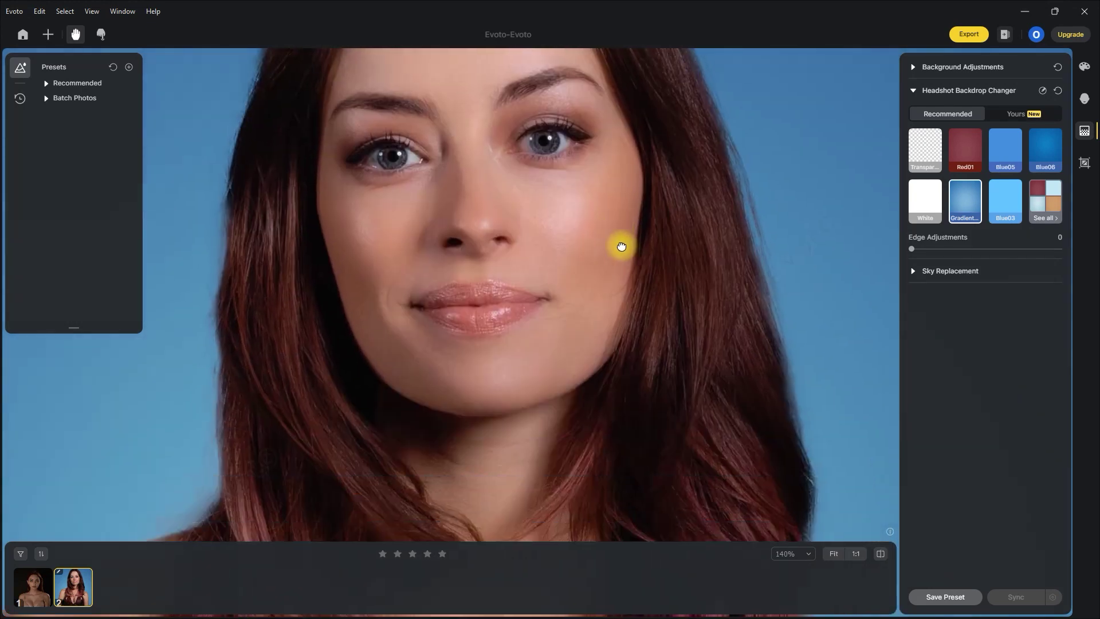
pyautogui.moveTo(624, 337); pyautogui.dragTo(678, 337)
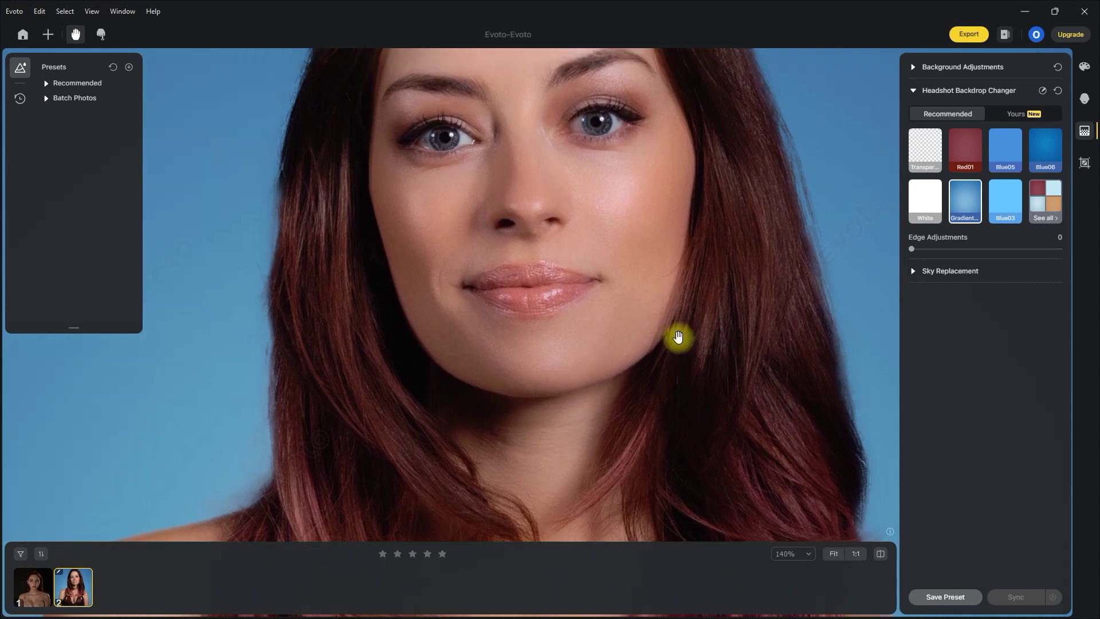
# Reset the Headshot Backdrop Changer and re-enable Clean Solid Backdrop at Amount 73
pyautogui.click(836, 553)
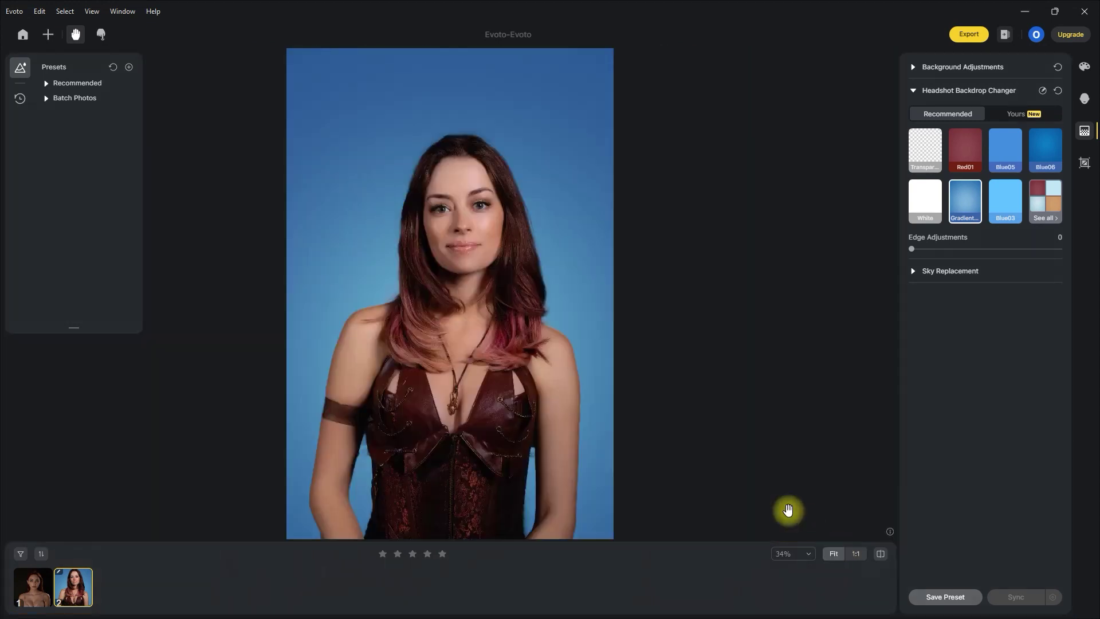
pyautogui.click(913, 90)
pyautogui.click(914, 67)
pyautogui.click(1054, 89)
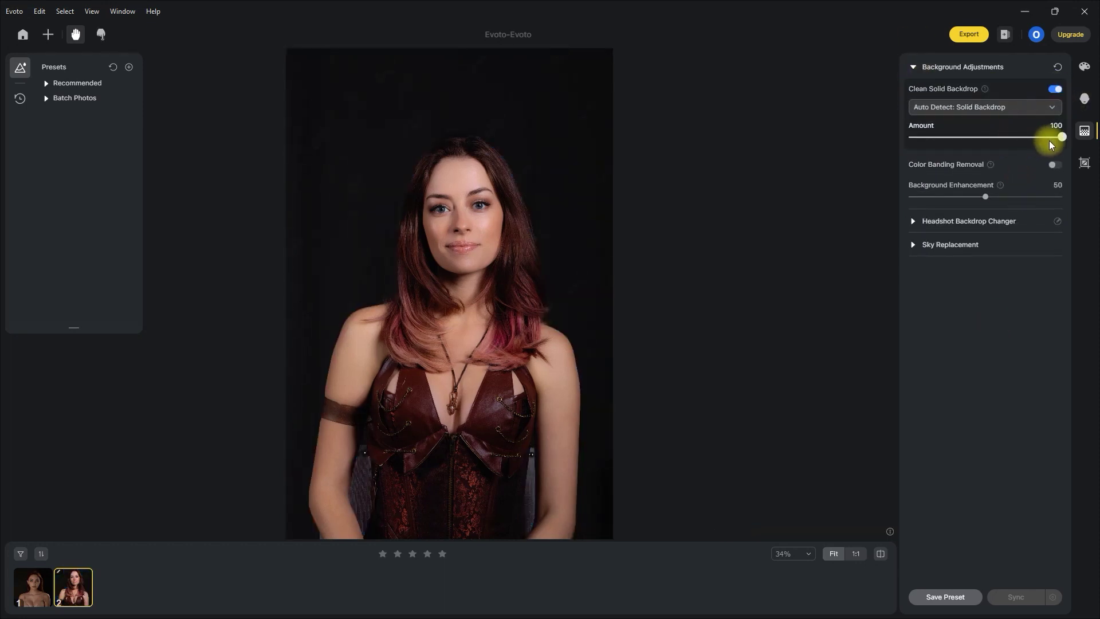
pyautogui.moveTo(1061, 137); pyautogui.dragTo(1025, 141)
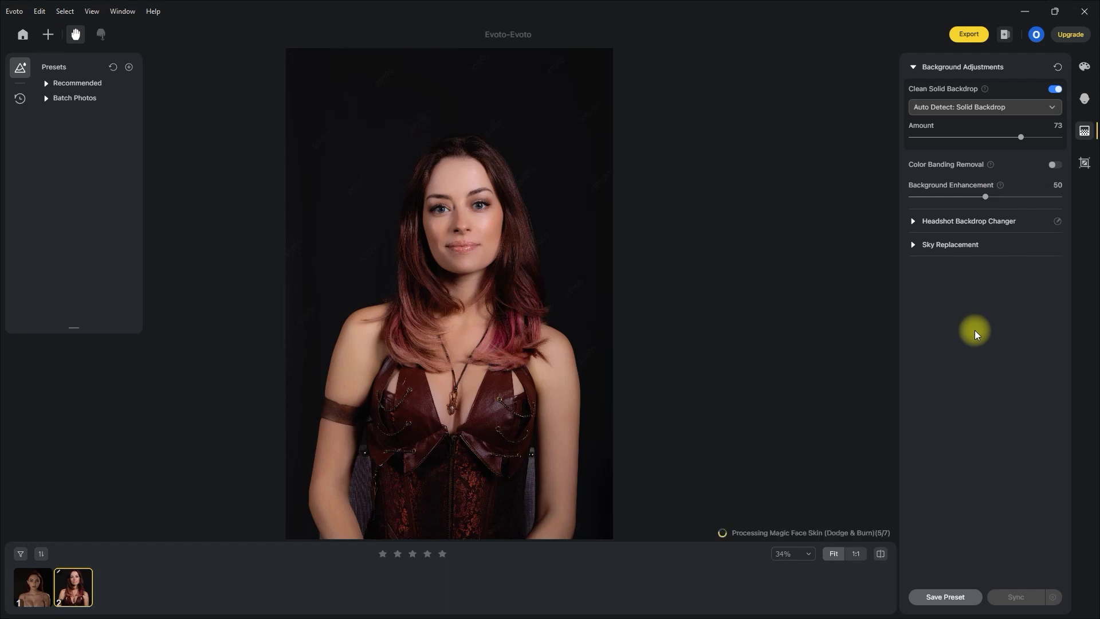
pyautogui.click(881, 554)
pyautogui.scroll(4, 489, 252)
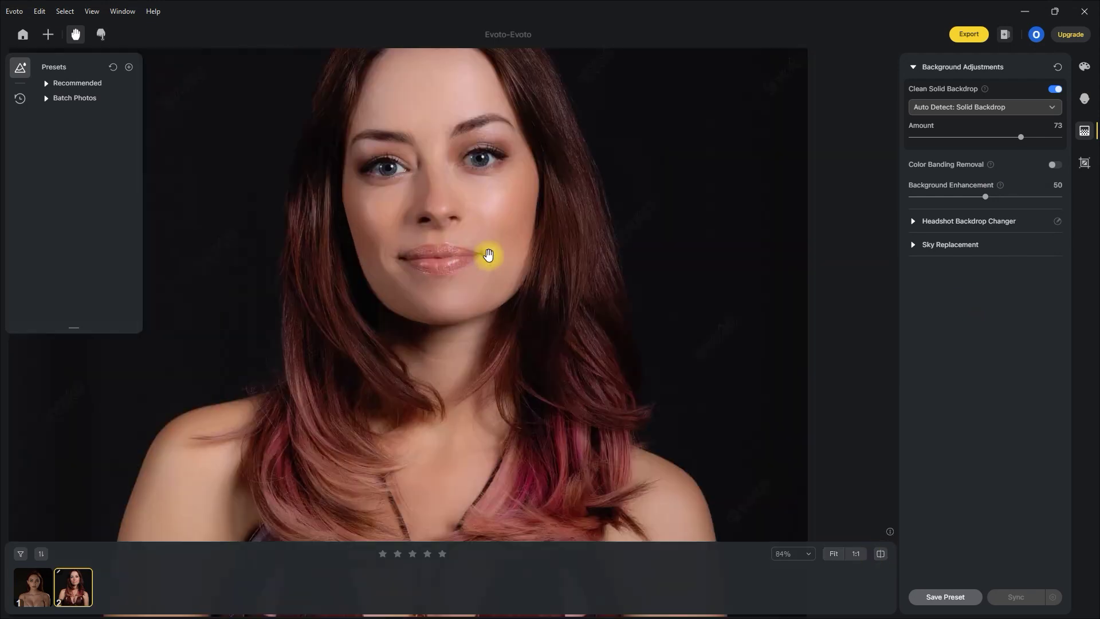
pyautogui.click(880, 553)
pyautogui.click(880, 554)
pyautogui.scroll(5, 540, 300)
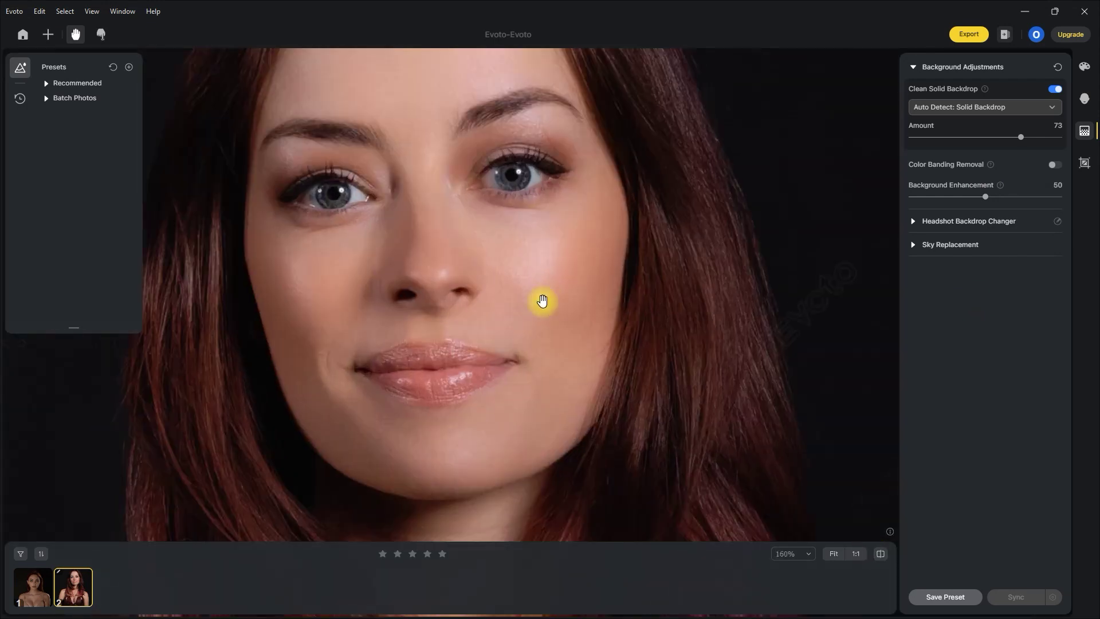
pyautogui.scroll(-4, 579, 344)
pyautogui.scroll(2, 716, 447)
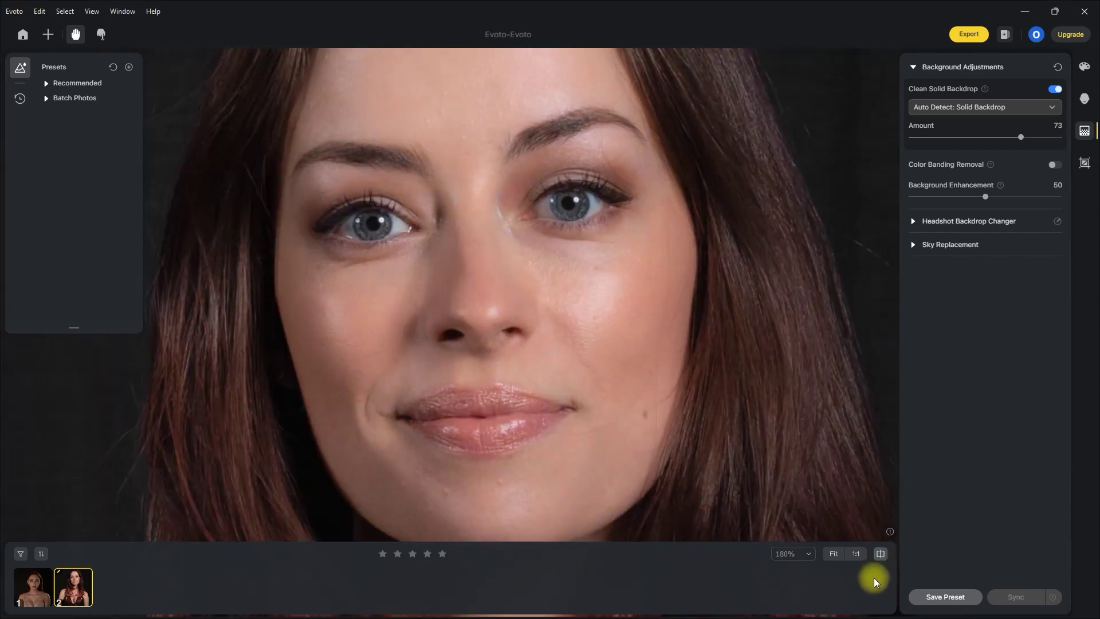
pyautogui.click(881, 554)
pyautogui.click(834, 553)
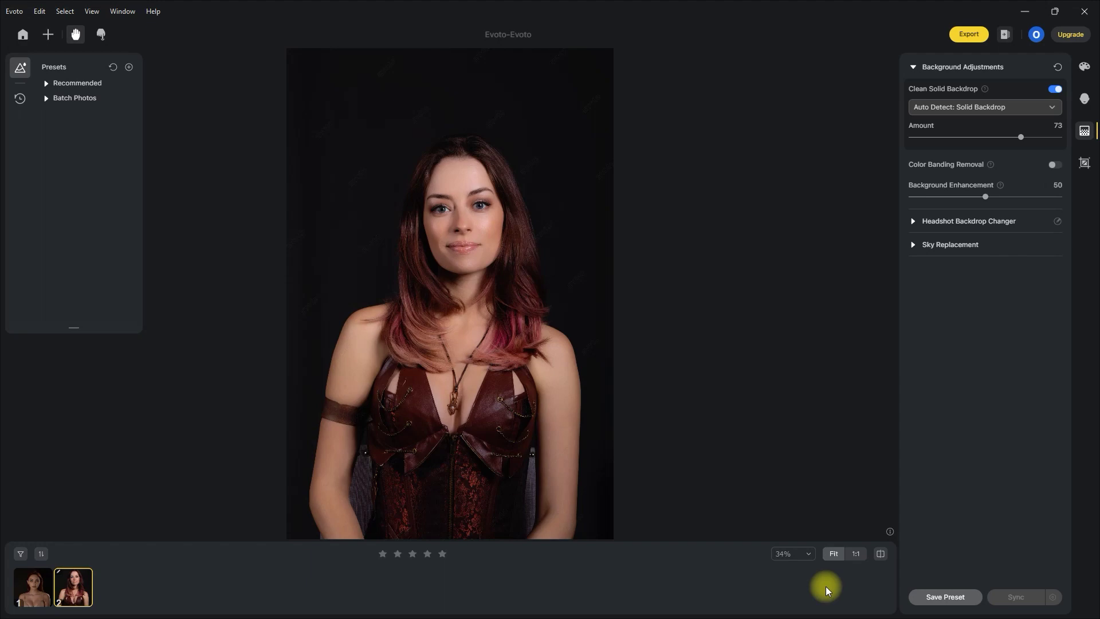
# Export the retouched portrait to Downloads, check the Export List, then go back
pyautogui.click(969, 34)
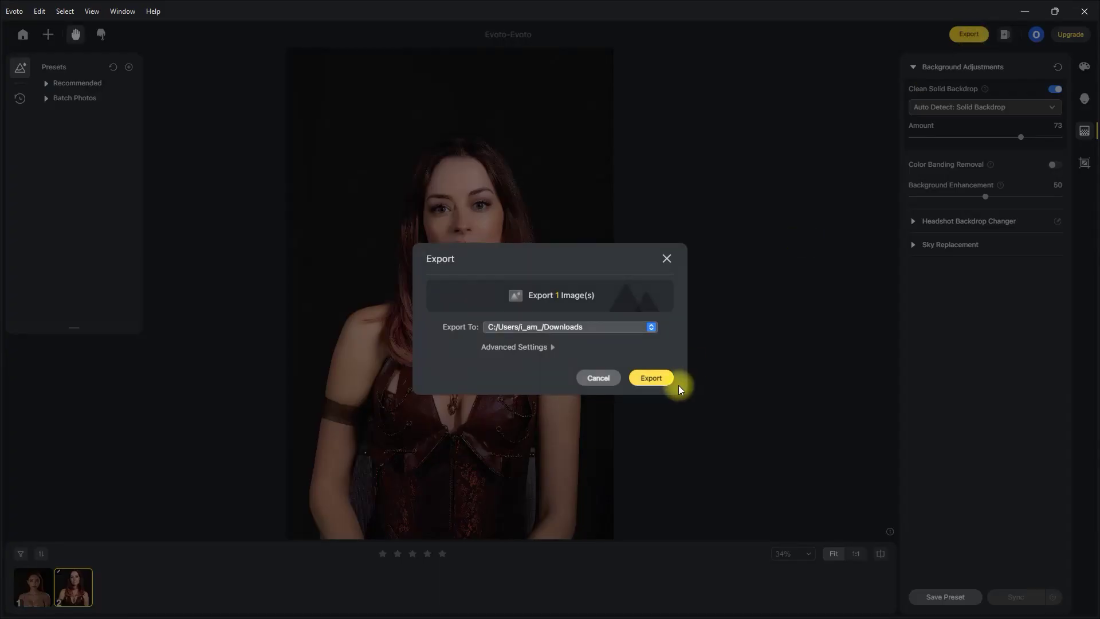
pyautogui.click(664, 378)
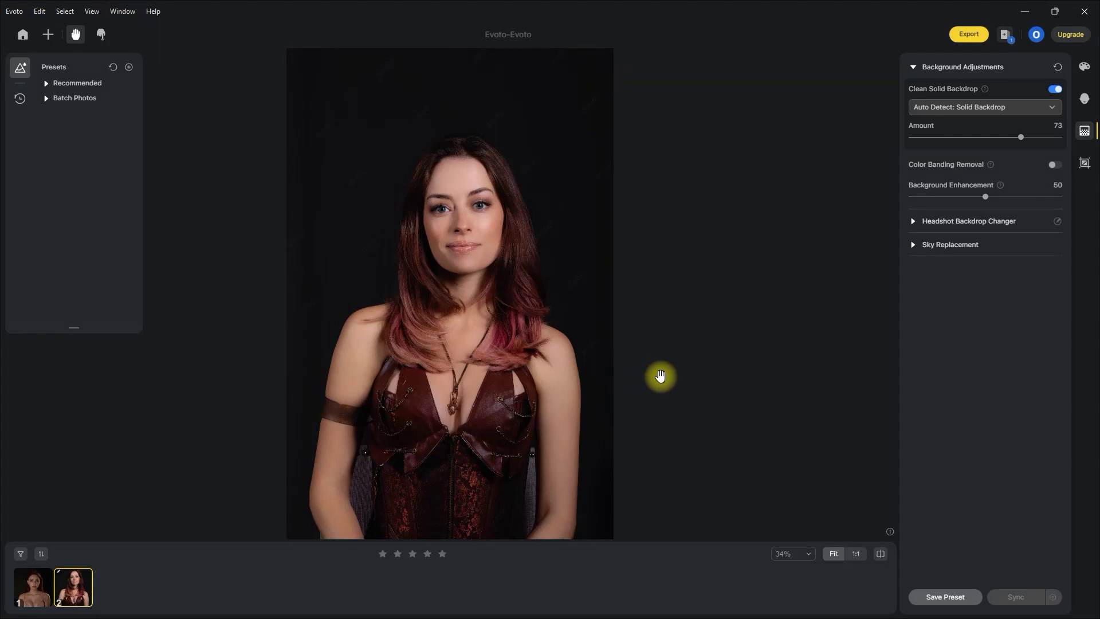
pyautogui.click(1003, 33)
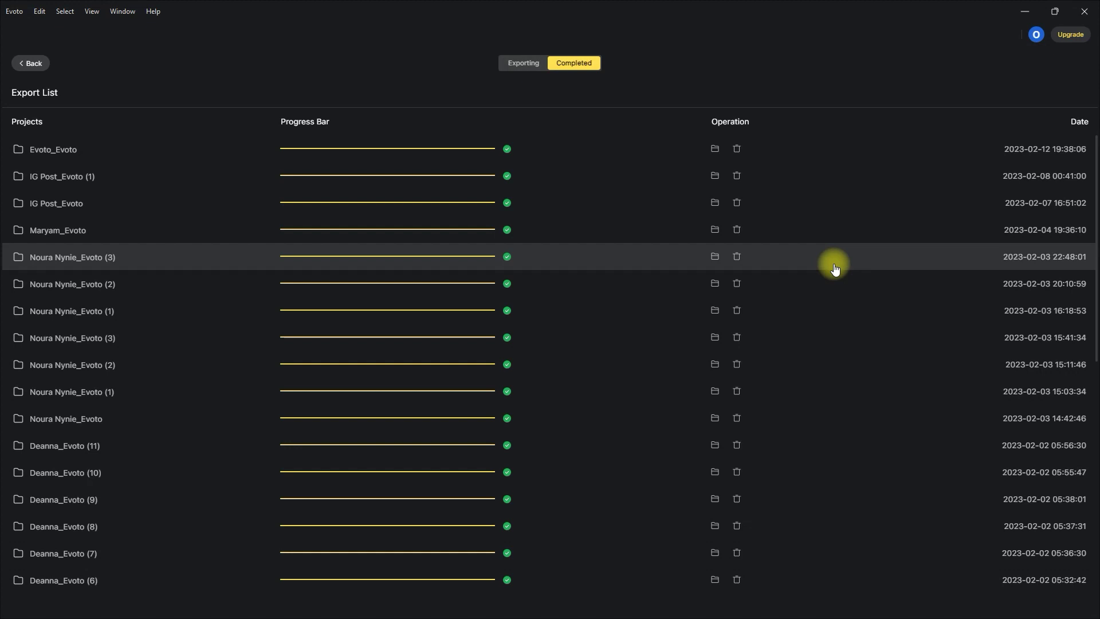
pyautogui.click(355, 196)
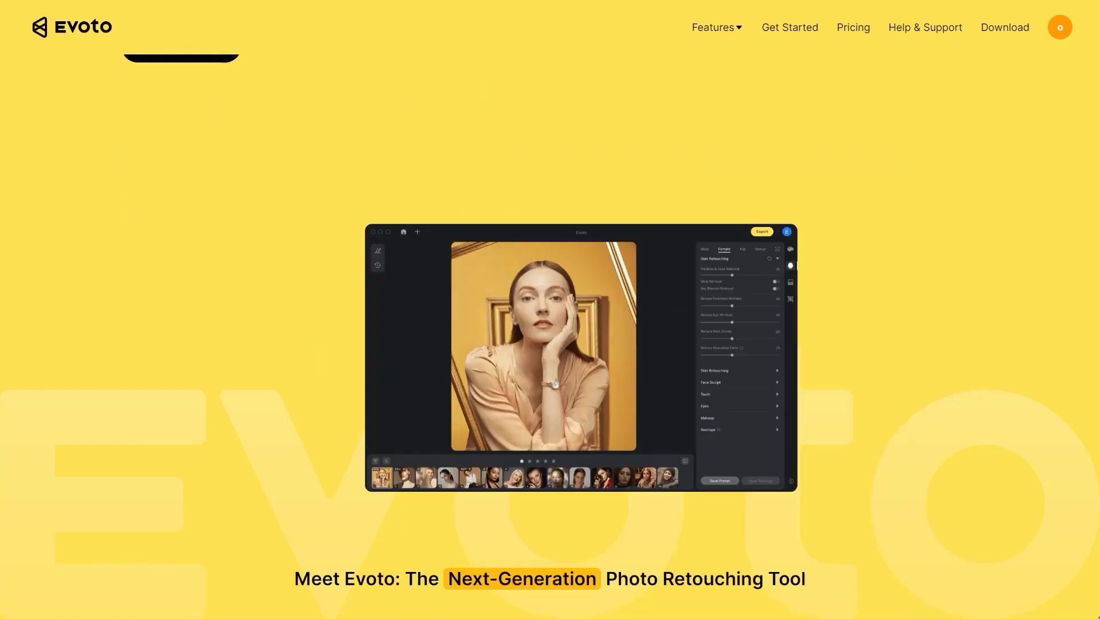
# Browse the website's feature showcase, comparing before/after retouch examples including the towel portrait
pyautogui.scroll(-10, 846, 448)
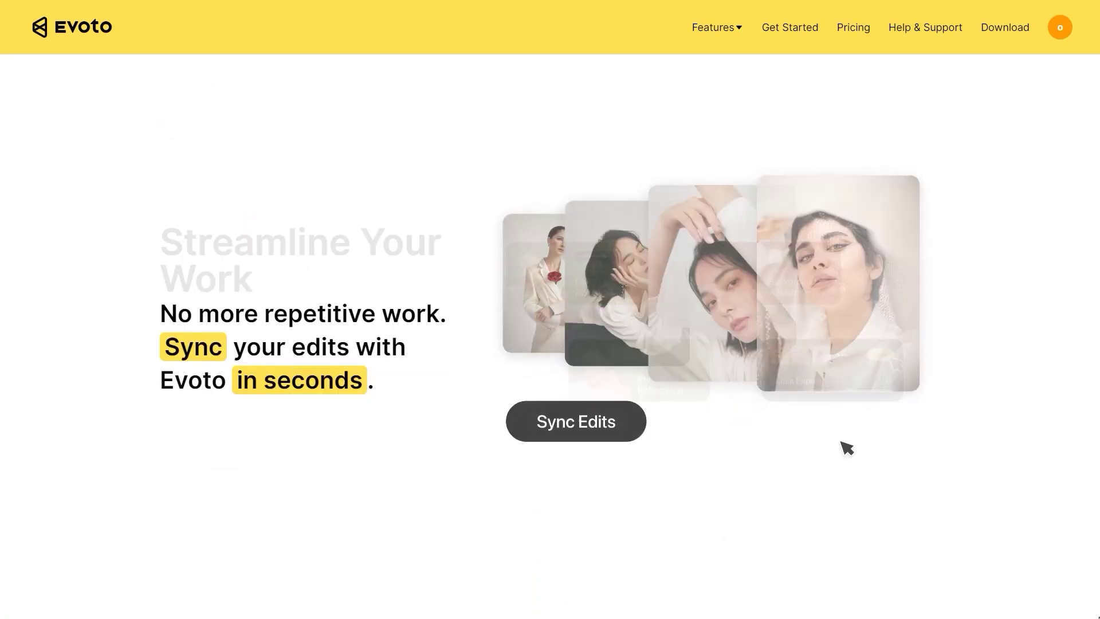
pyautogui.scroll(-10, 550, 309)
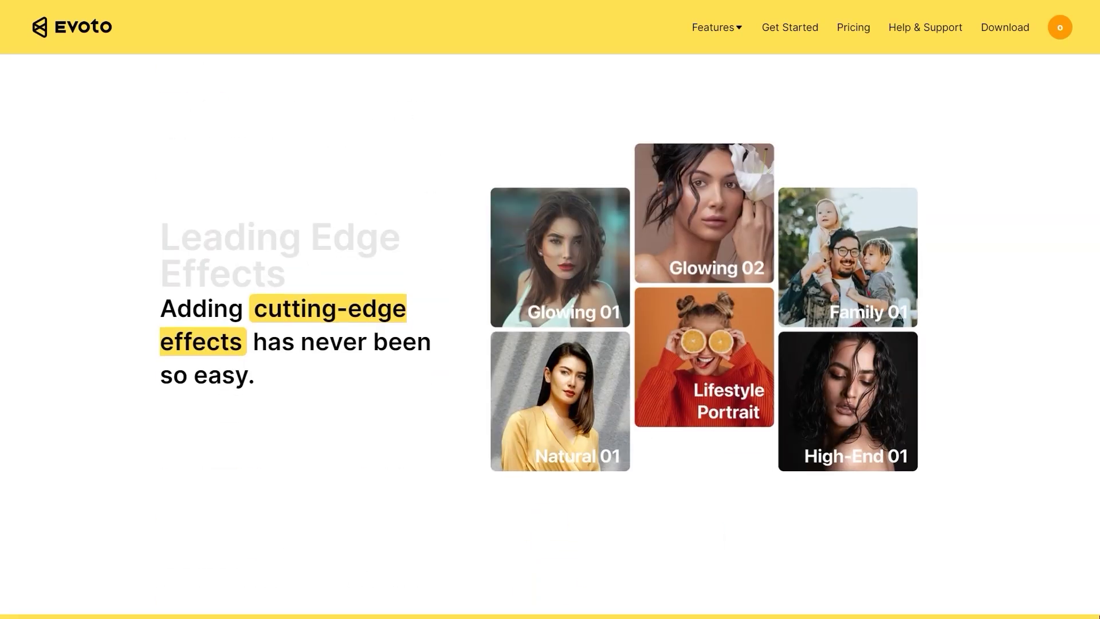
pyautogui.scroll(-12, 1097, 375)
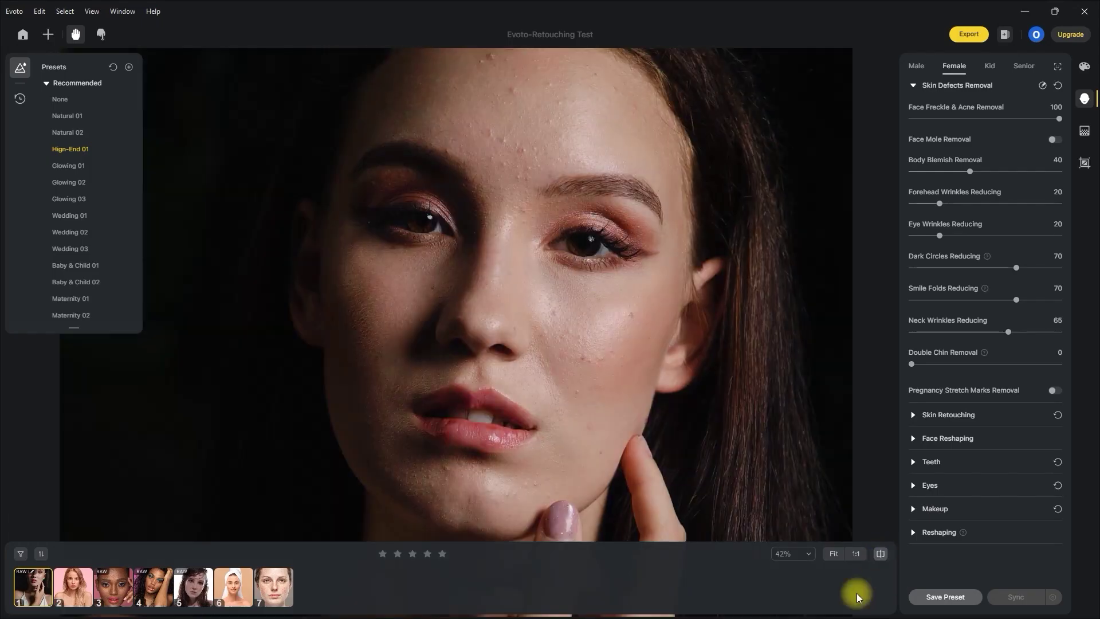
pyautogui.click(881, 554)
pyautogui.click(234, 586)
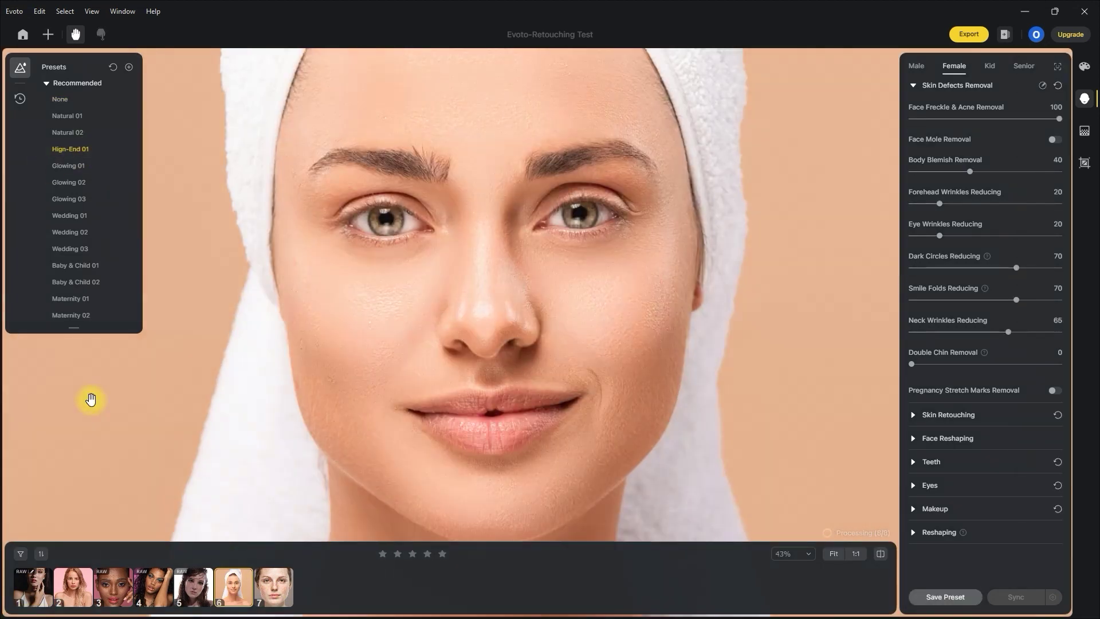
pyautogui.press('Right')
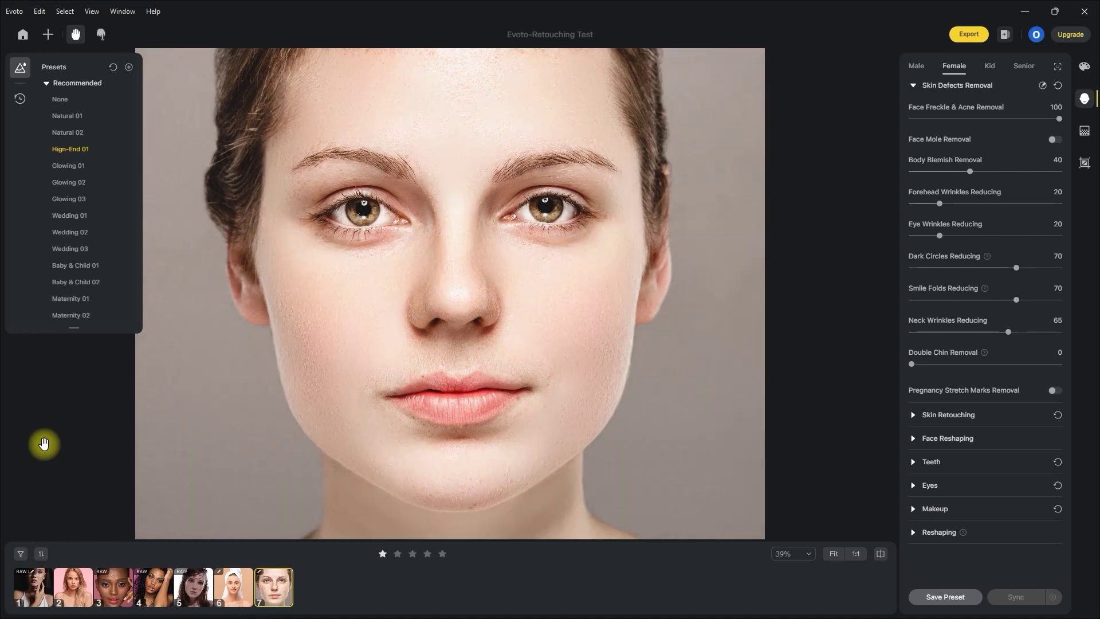
pyautogui.click(880, 554)
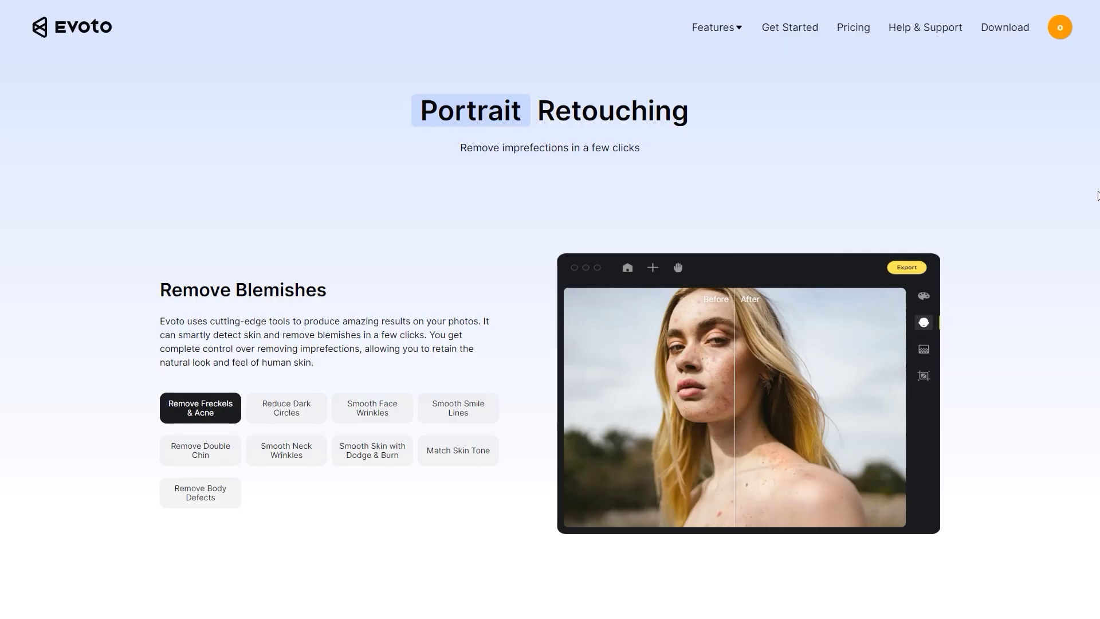
# Scroll down to the Change Headshot Backdrop section of the feature pages
pyautogui.scroll(-5, 1078, 200)
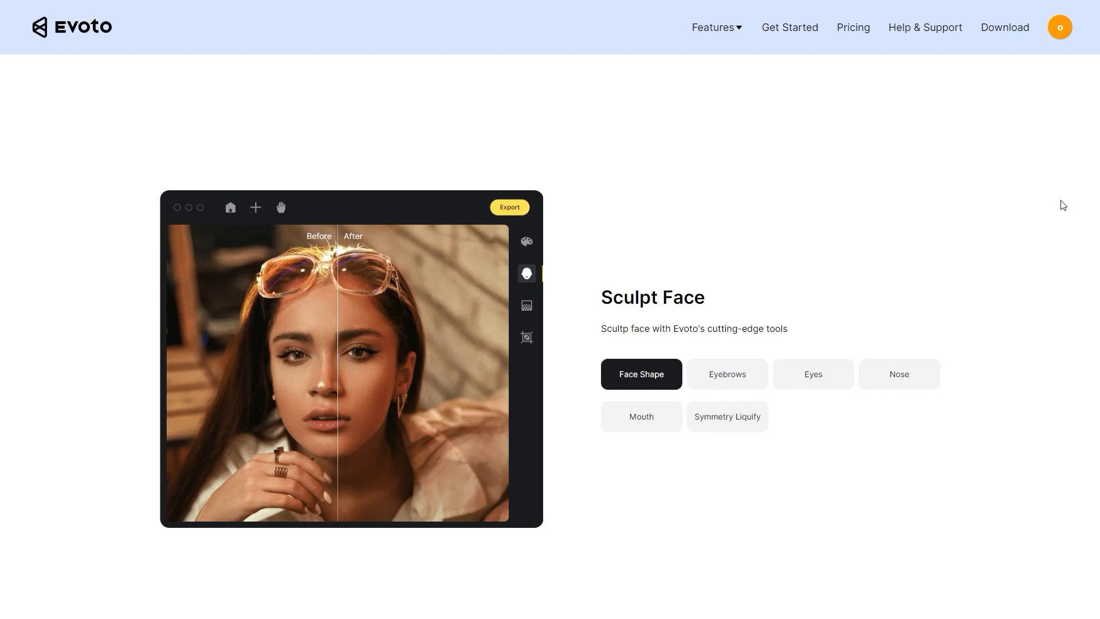
pyautogui.scroll(-15, 1063, 205)
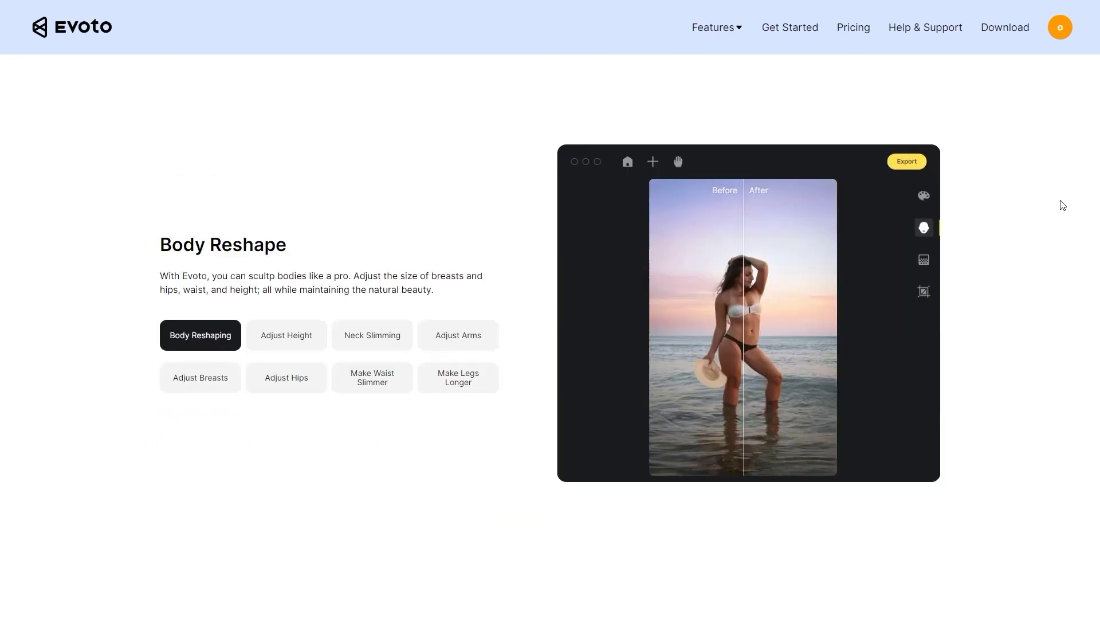
pyautogui.scroll(-5, 1063, 205)
pyautogui.scroll(-10, 1008, 295)
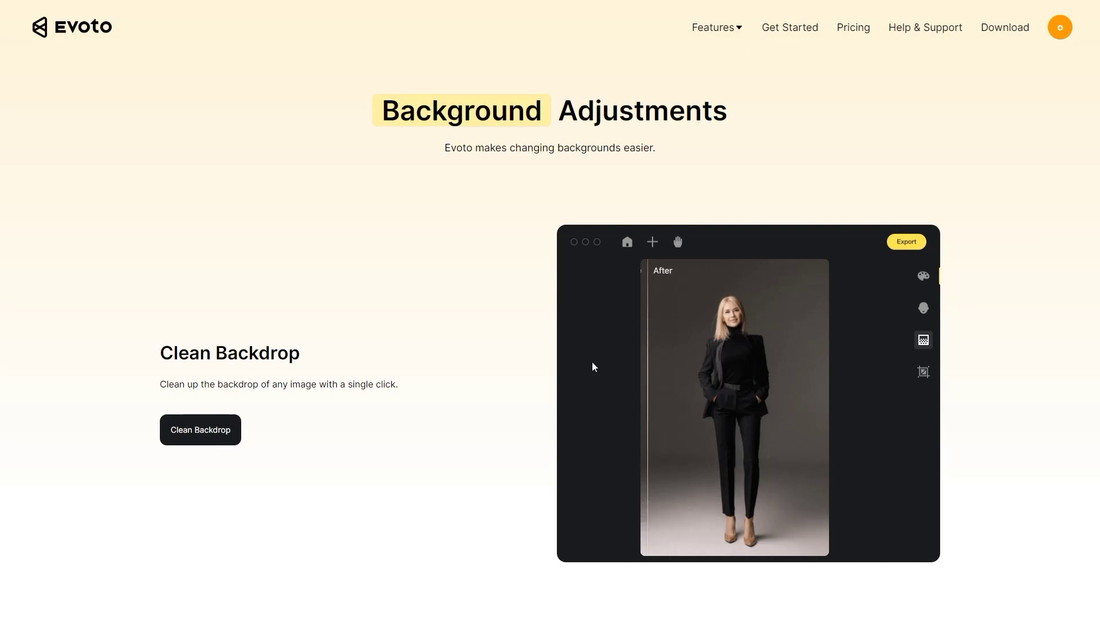
pyautogui.scroll(-12, 1036, 335)
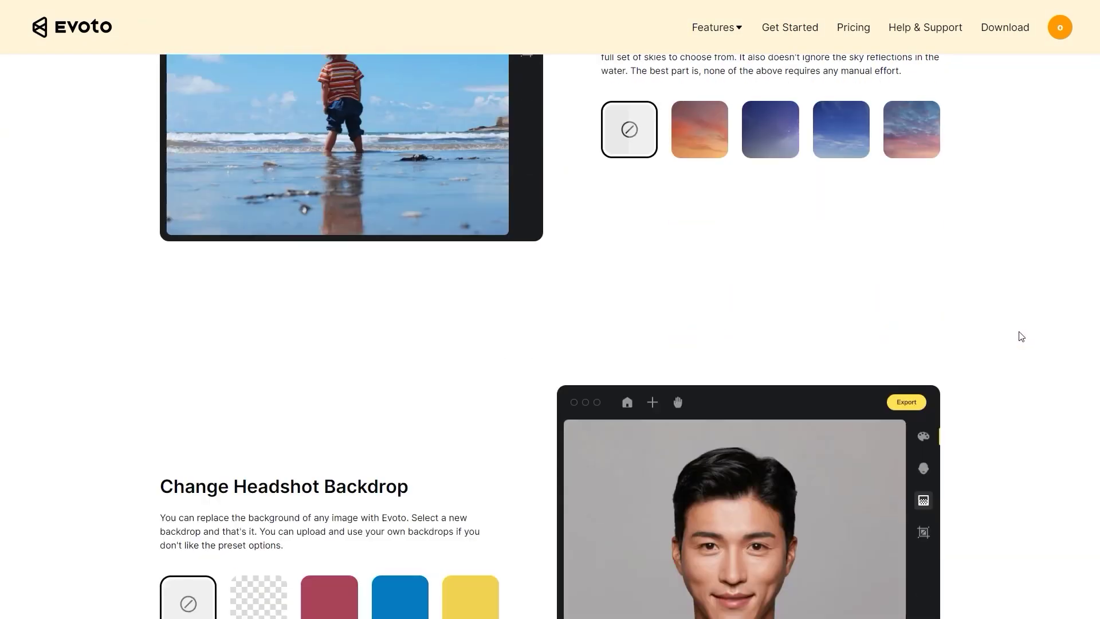